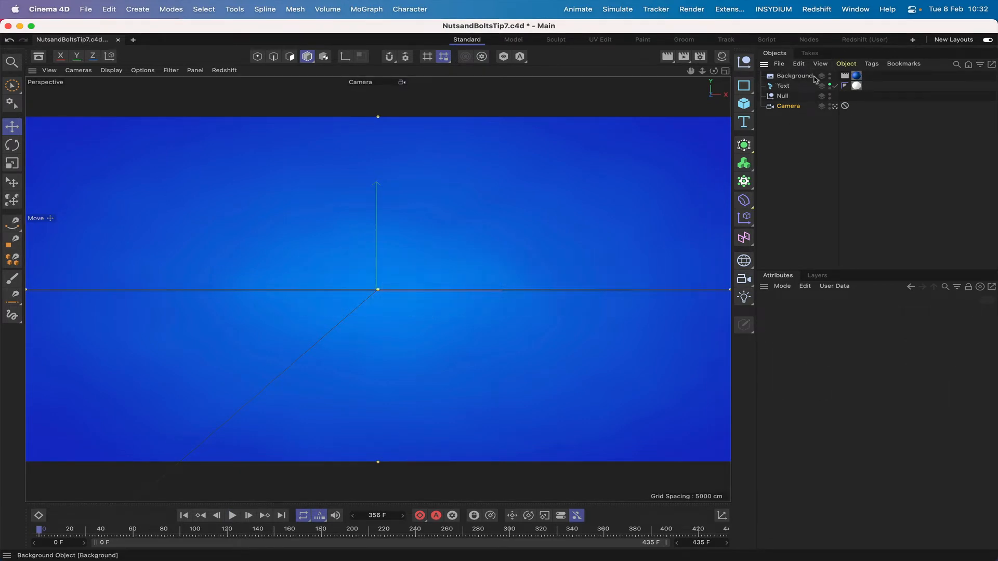
# Step: Examine the gradient shader in the Background object's blue material Mat
pyautogui.click(808, 79)
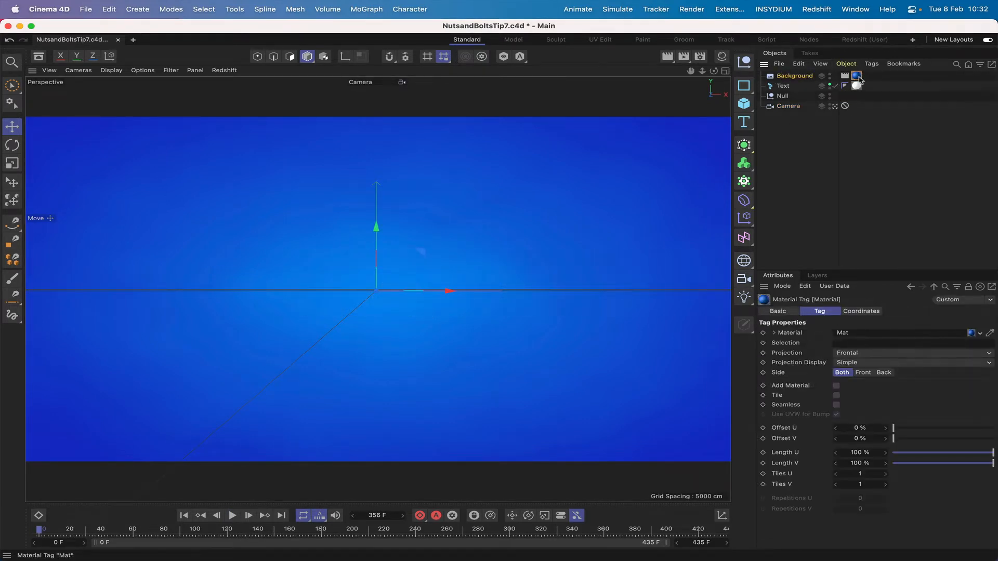
pyautogui.click(722, 56)
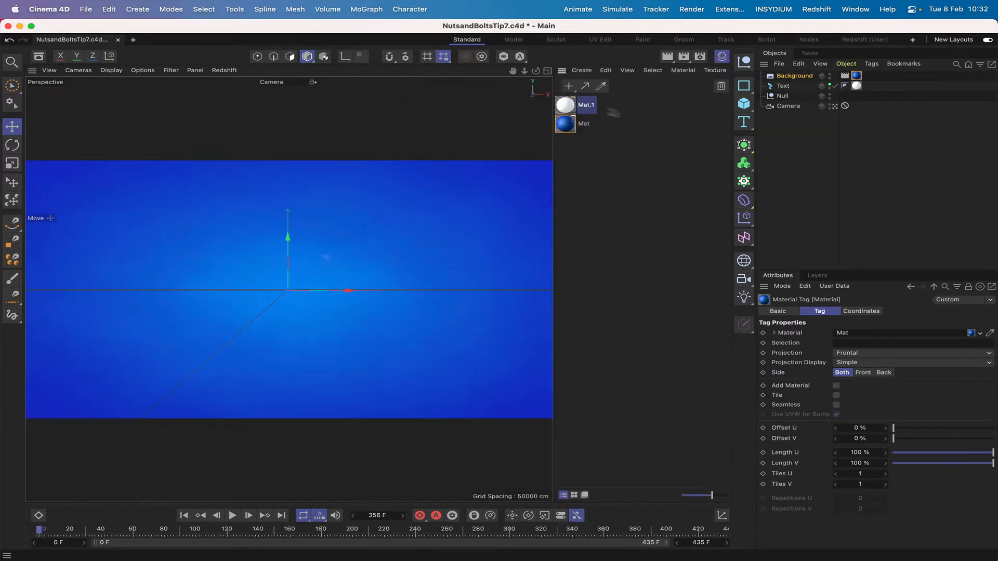
pyautogui.doubleClick(564, 124)
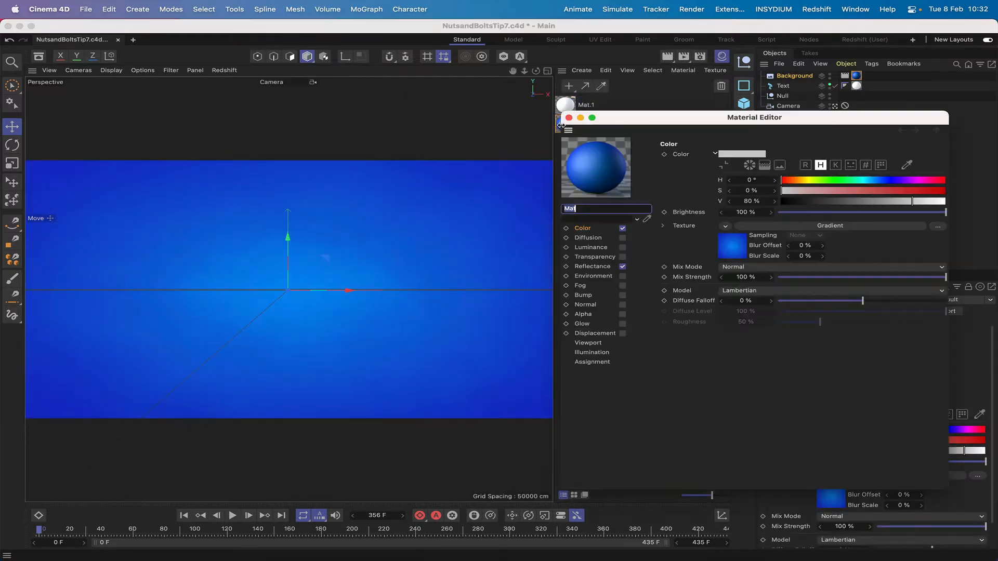
pyautogui.click(764, 229)
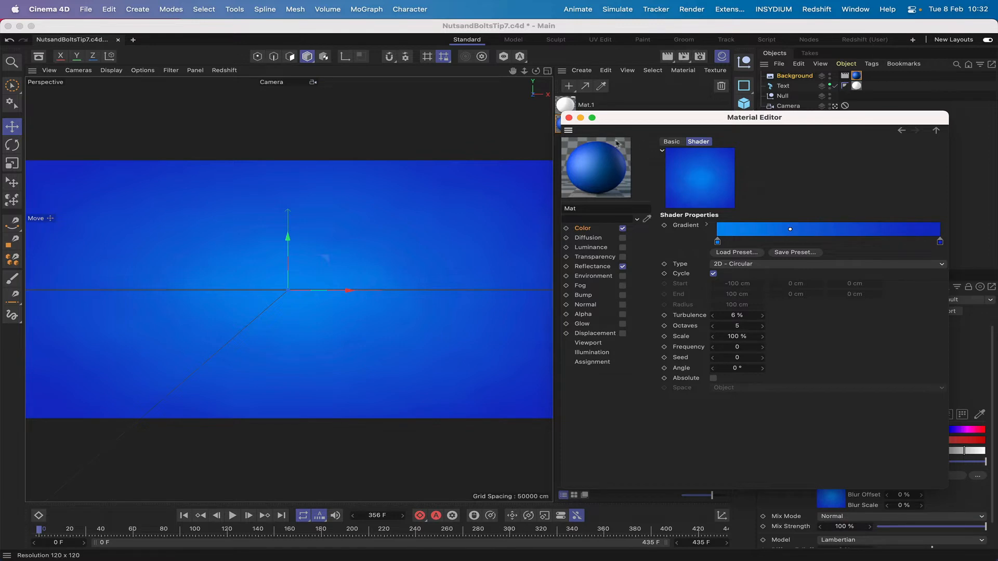
pyautogui.click(569, 117)
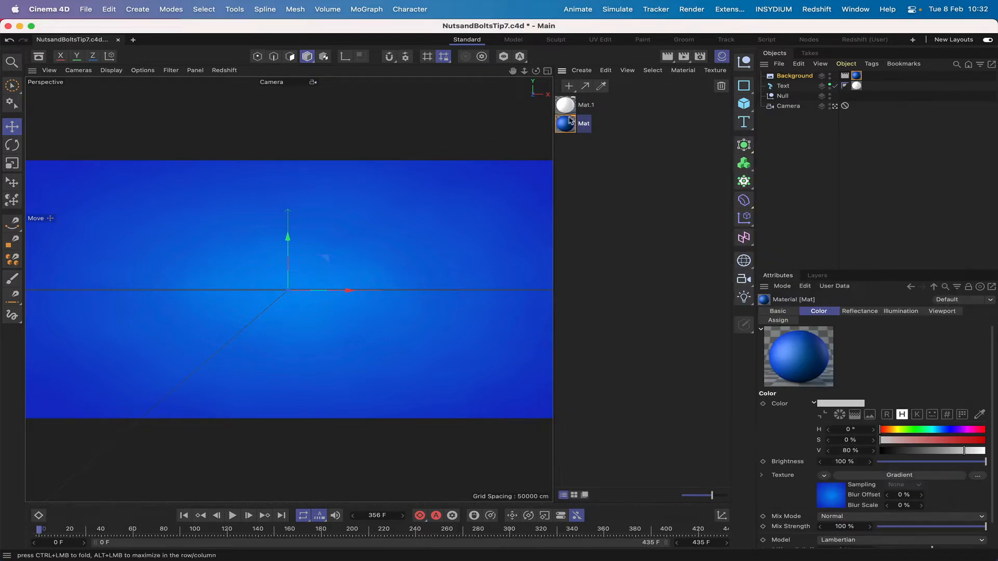
# Step: Turn off Reflectance in the Text object's white material Mat.1 and check its Luminance settings
pyautogui.click(784, 86)
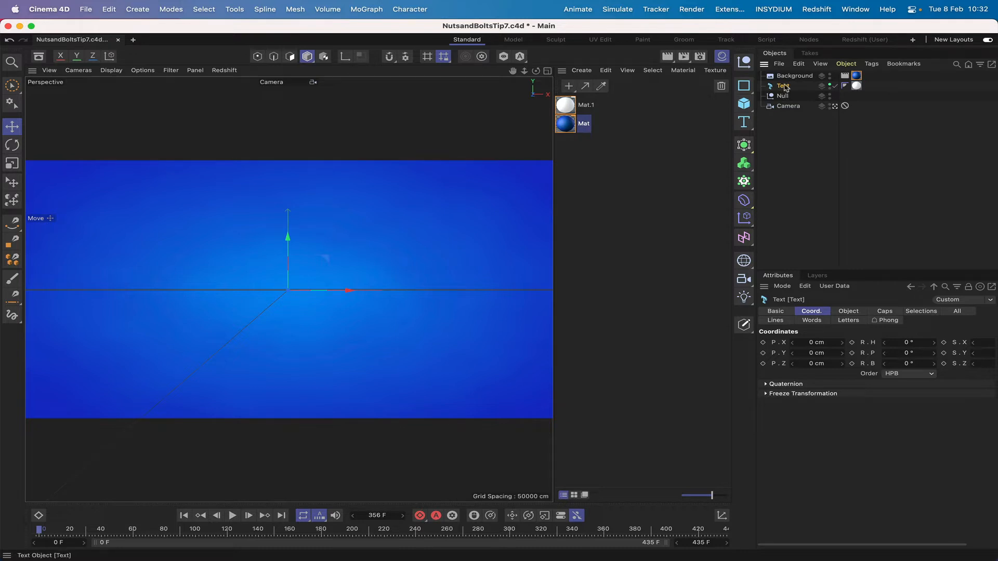
pyautogui.doubleClick(565, 105)
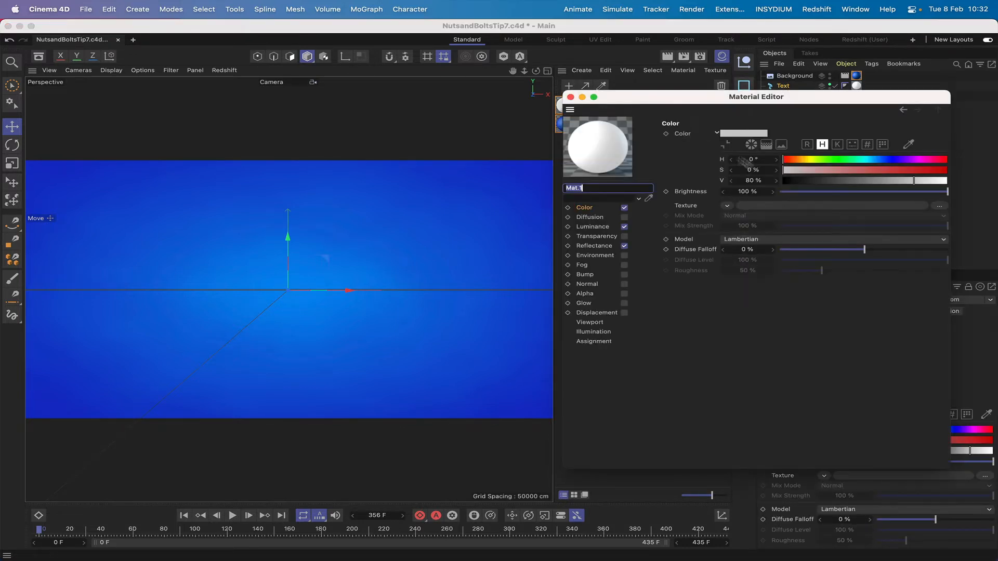
pyautogui.click(625, 245)
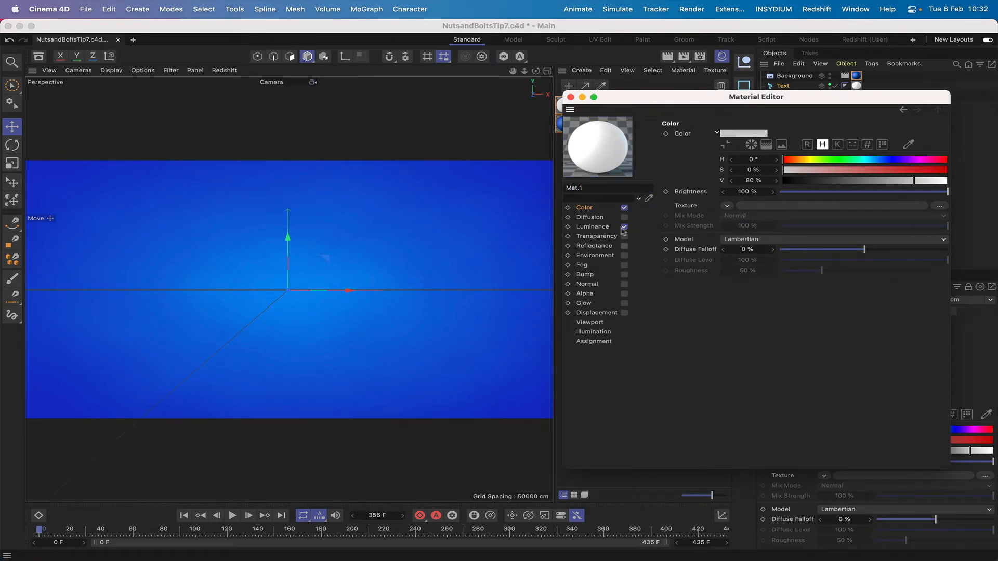
pyautogui.click(605, 229)
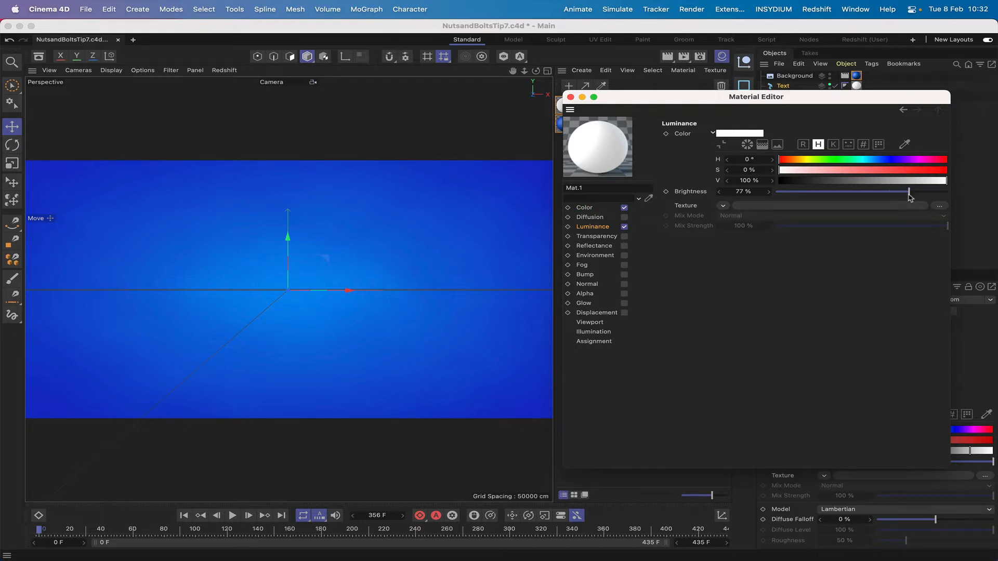
pyautogui.click(570, 98)
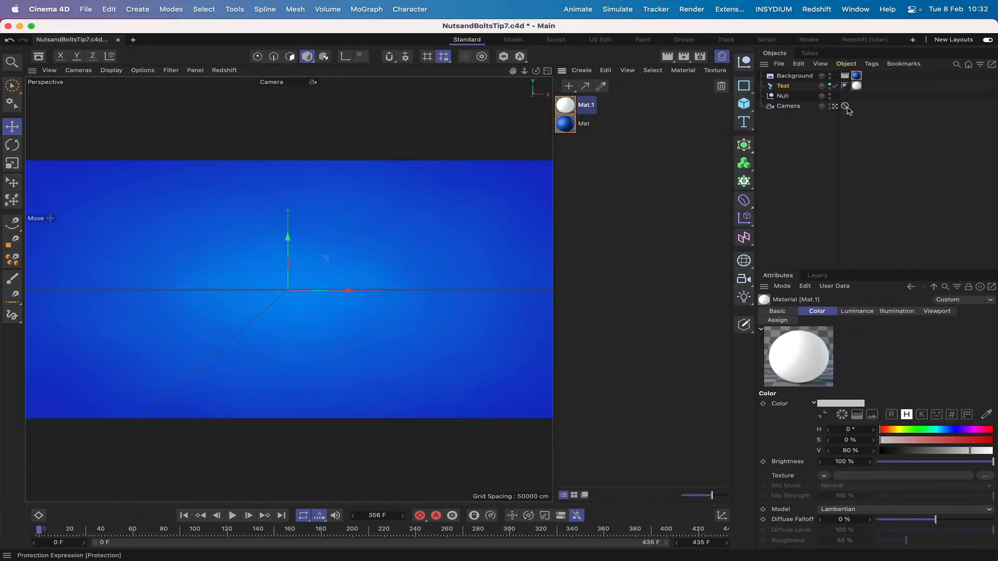
# Step: Add an XPresso tag to the Null object and move the XPresso Editor clear of the object and attribute lists
pyautogui.click(783, 97)
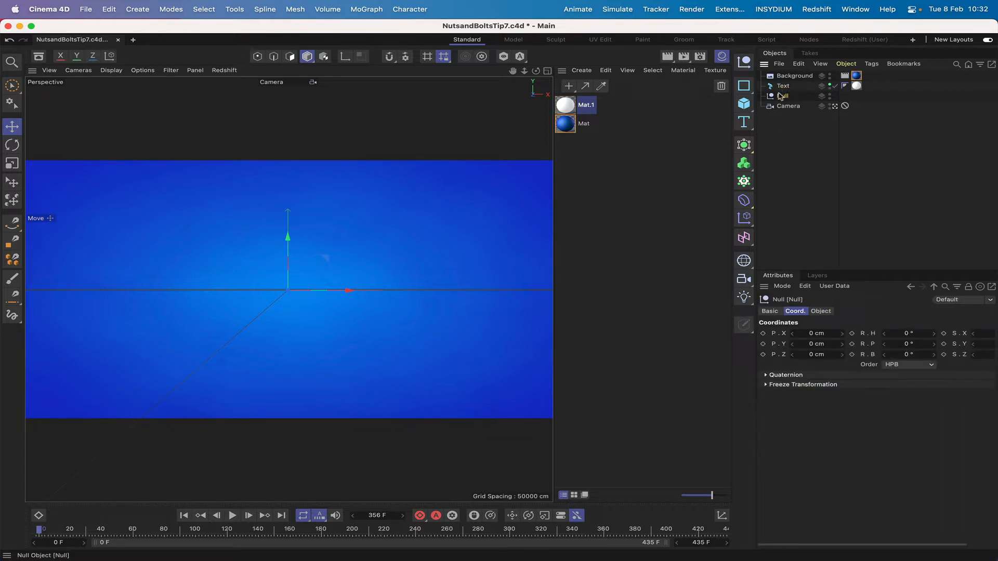
pyautogui.click(872, 65)
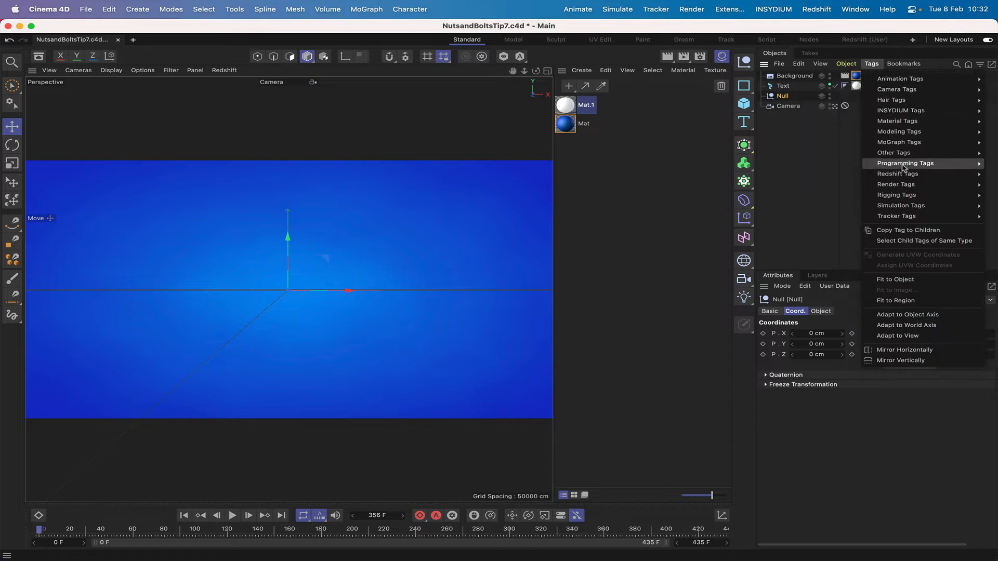
pyautogui.moveTo(904, 166)
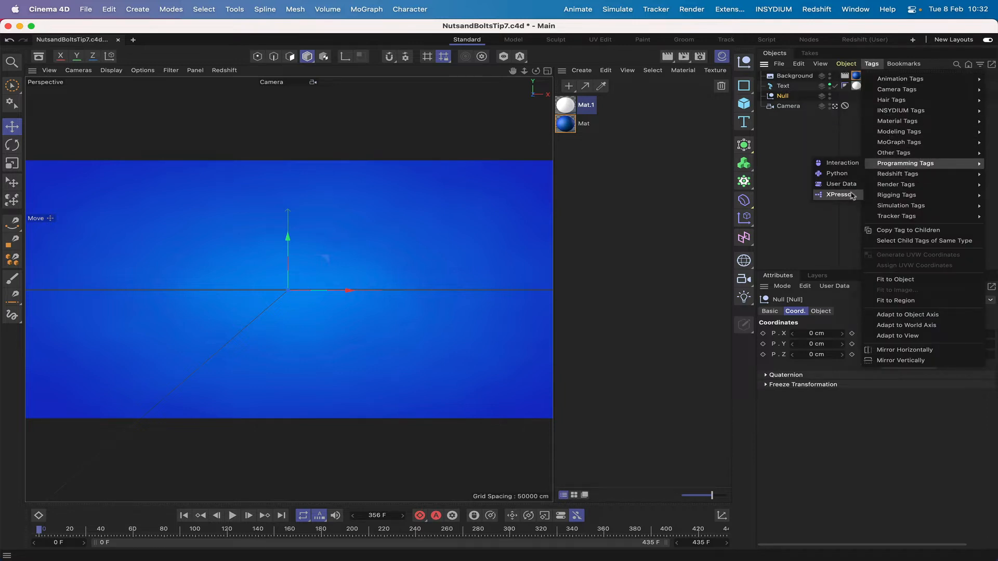
pyautogui.click(839, 195)
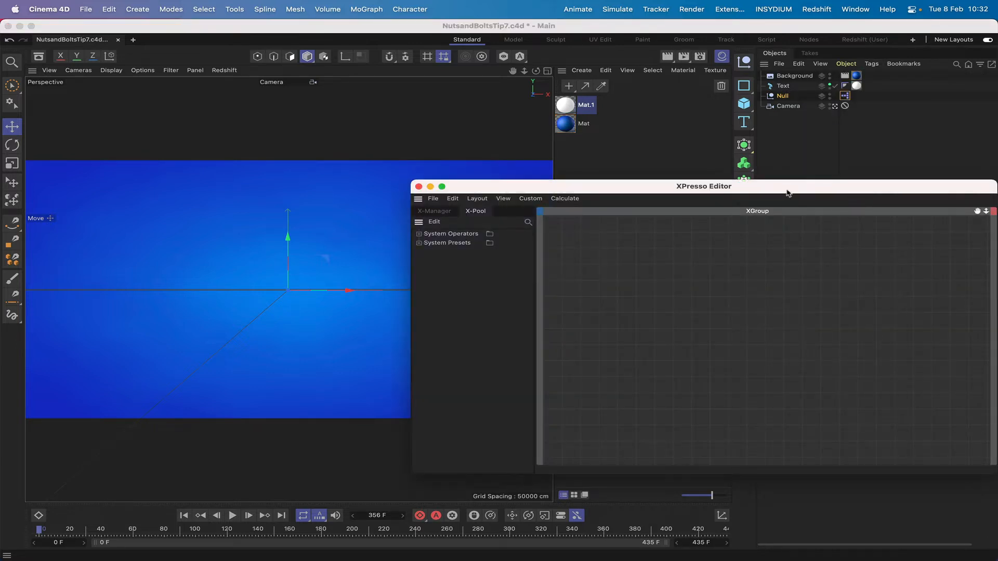
pyautogui.moveTo(788, 194); pyautogui.dragTo(474, 107)
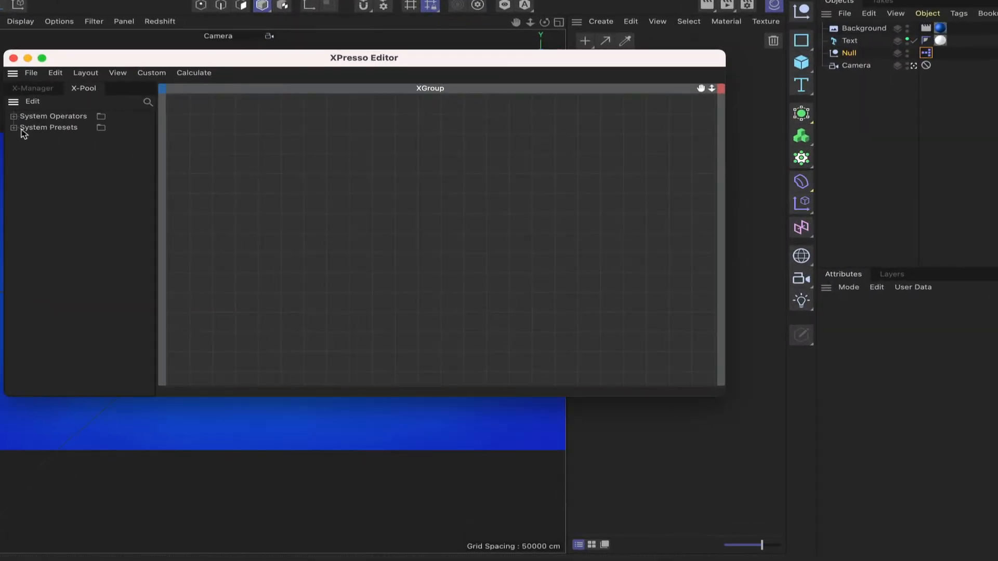
# Step: Add the Time Control preset from the Animation and Time system presets to the middle of the XGroup
pyautogui.click(14, 128)
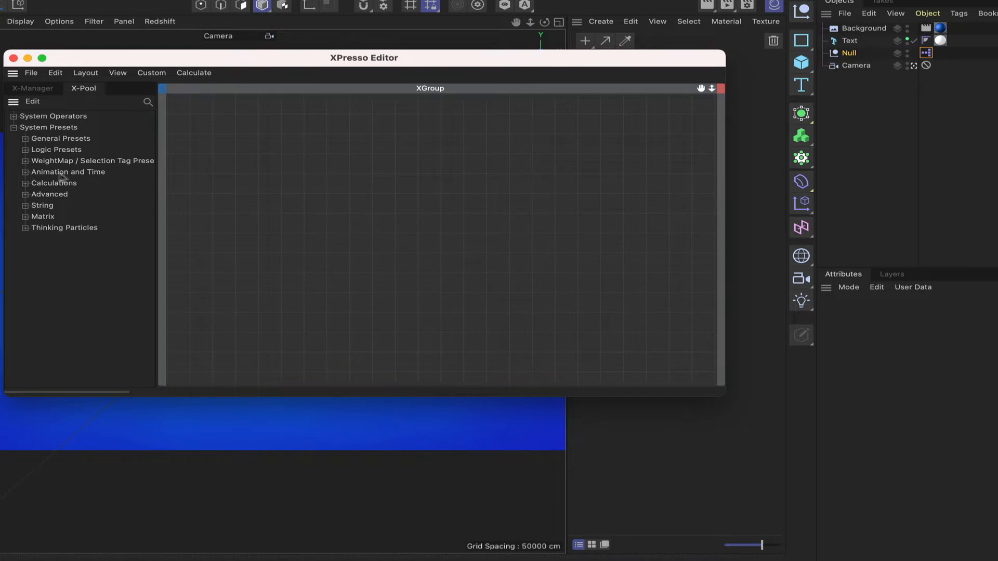
pyautogui.click(25, 172)
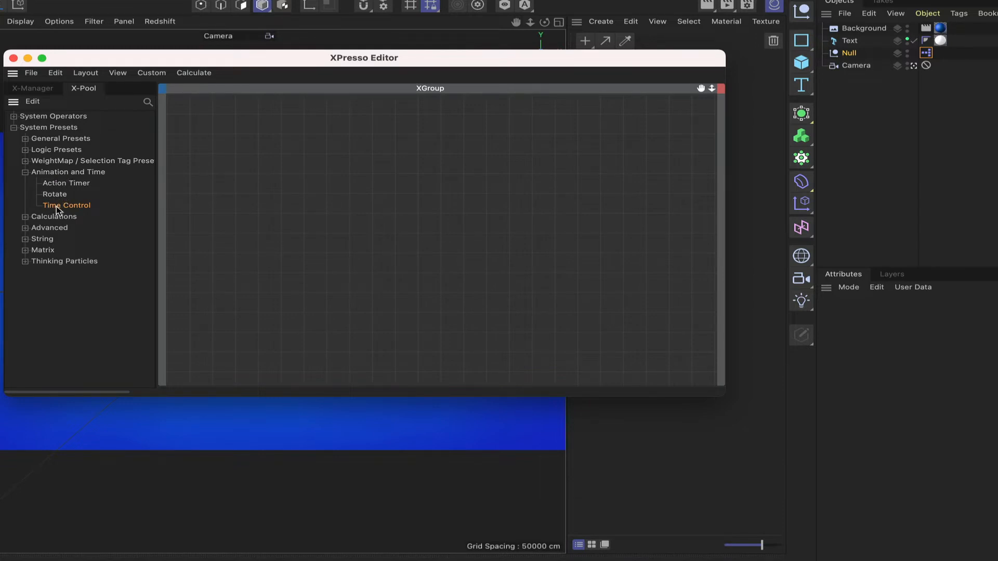
pyautogui.moveTo(57, 209); pyautogui.dragTo(452, 205)
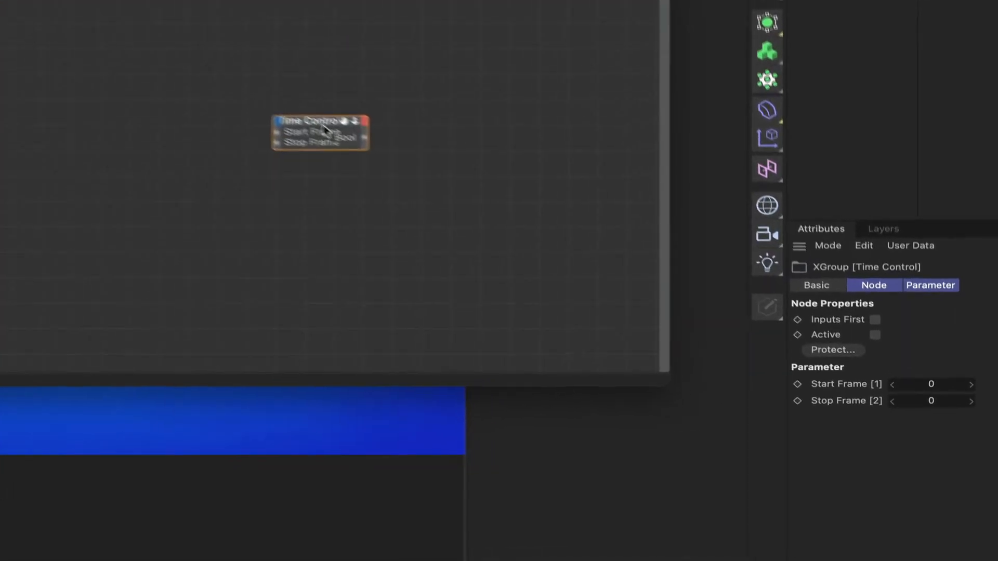
pyautogui.click(373, 123)
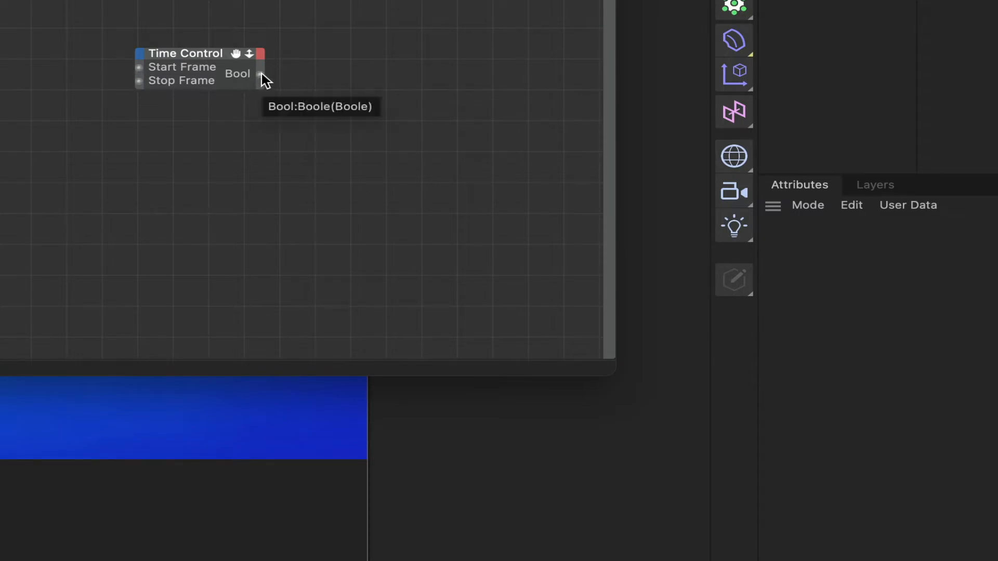
# Step: Set the Time Control node's Stop Frame to 30
pyautogui.click(164, 54)
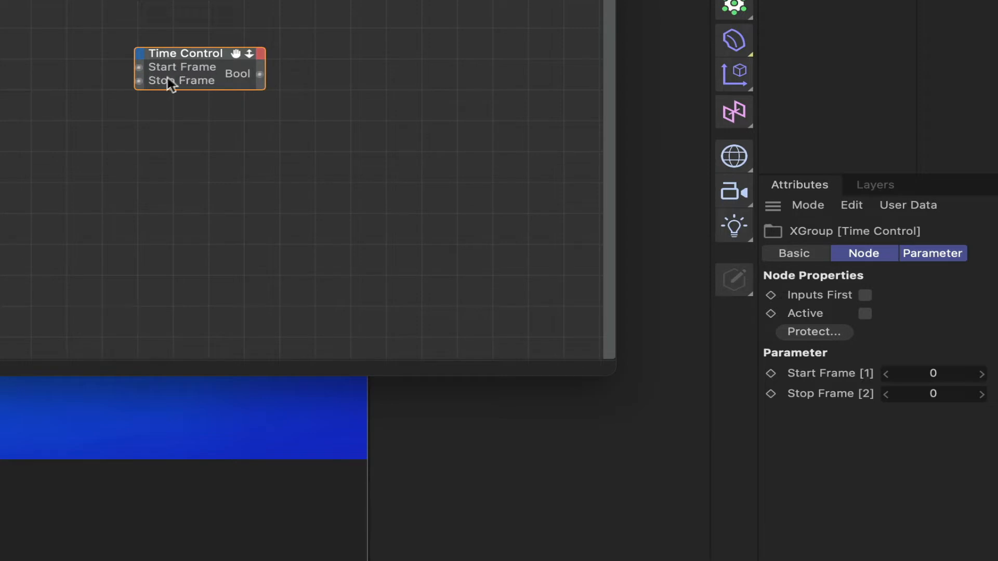
pyautogui.click(929, 403)
pyautogui.write('30')
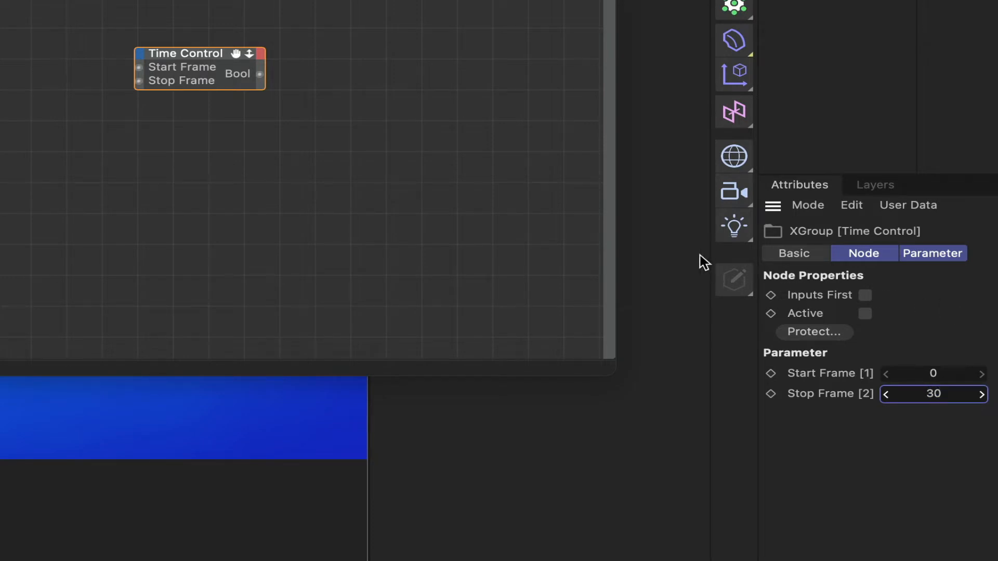
pyautogui.click(433, 161)
pyautogui.click(190, 58)
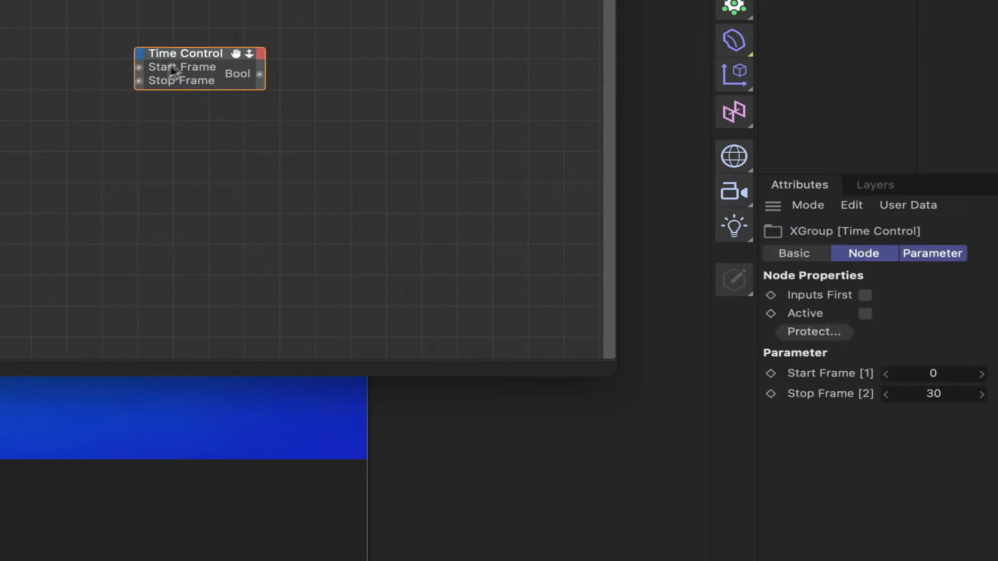
# Step: Add a Result node beside the Time Control node and connect the Bool output to its input
pyautogui.rightClick(268, 76)
pyautogui.moveTo(383, 114)
pyautogui.moveTo(458, 107)
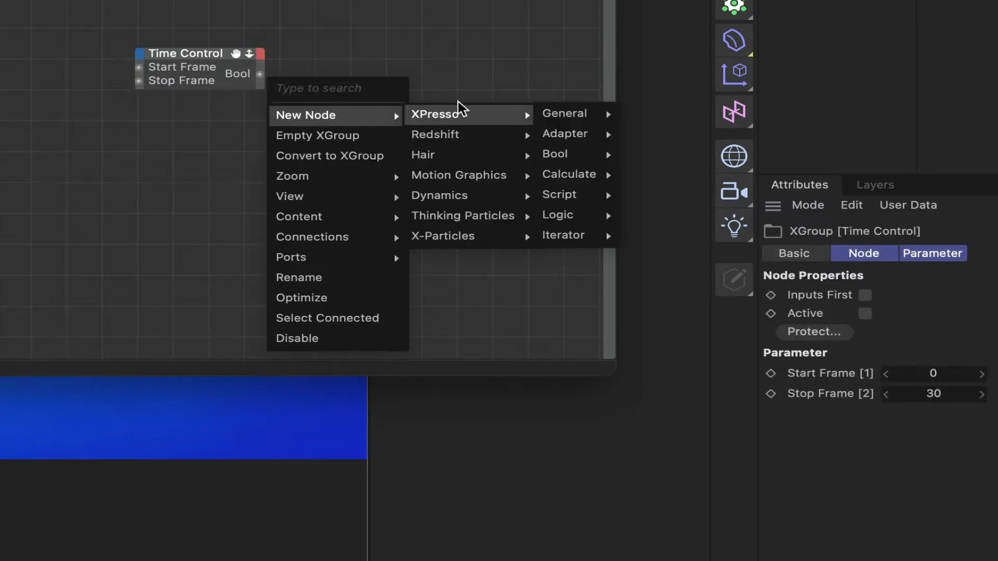
pyautogui.moveTo(599, 115)
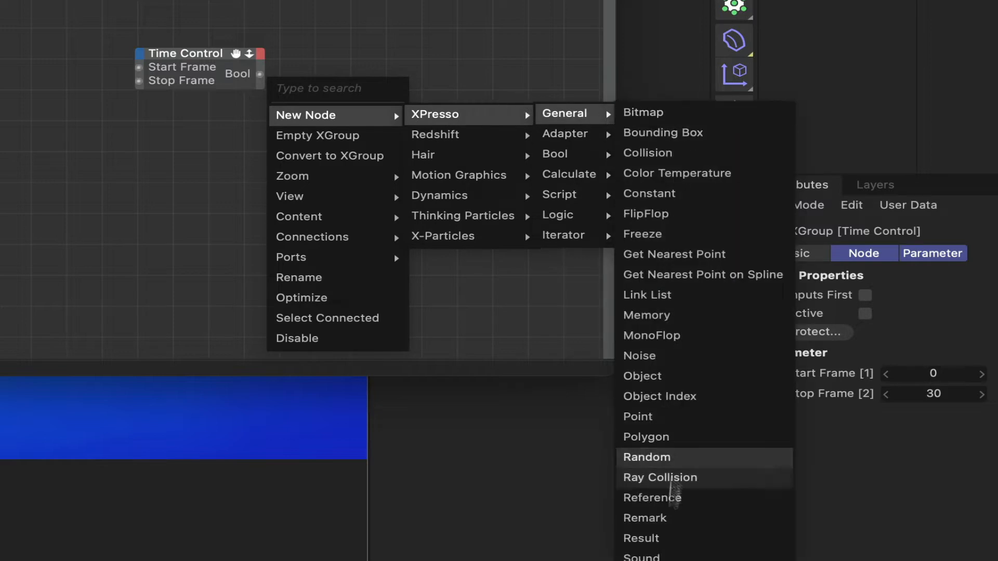
pyautogui.click(673, 538)
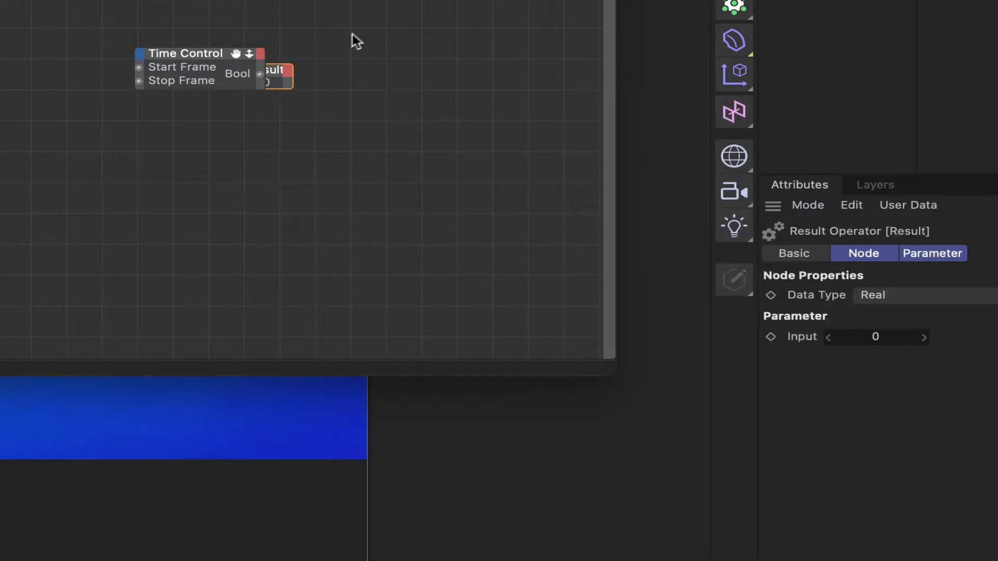
pyautogui.moveTo(269, 79); pyautogui.dragTo(336, 41)
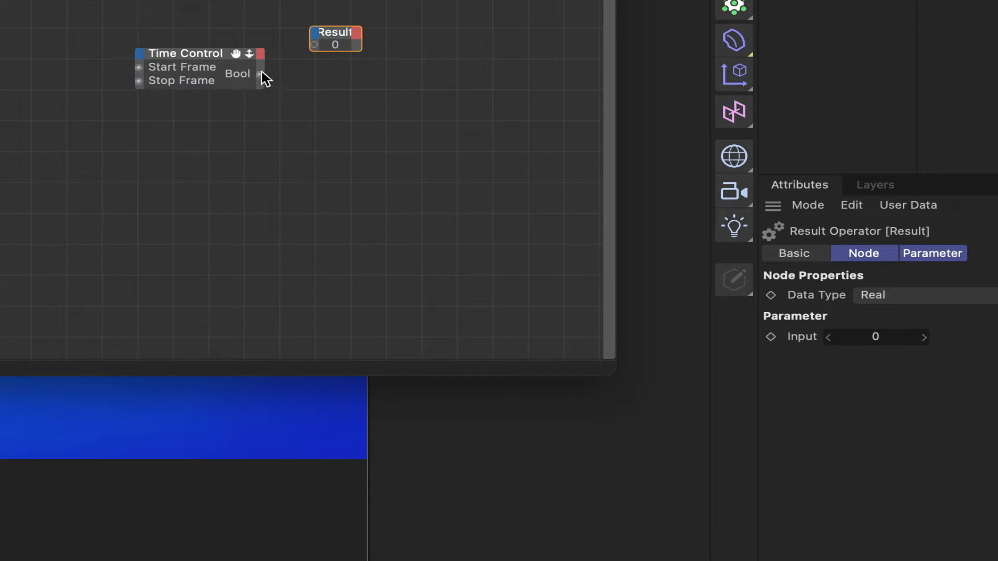
pyautogui.moveTo(264, 74); pyautogui.dragTo(314, 46)
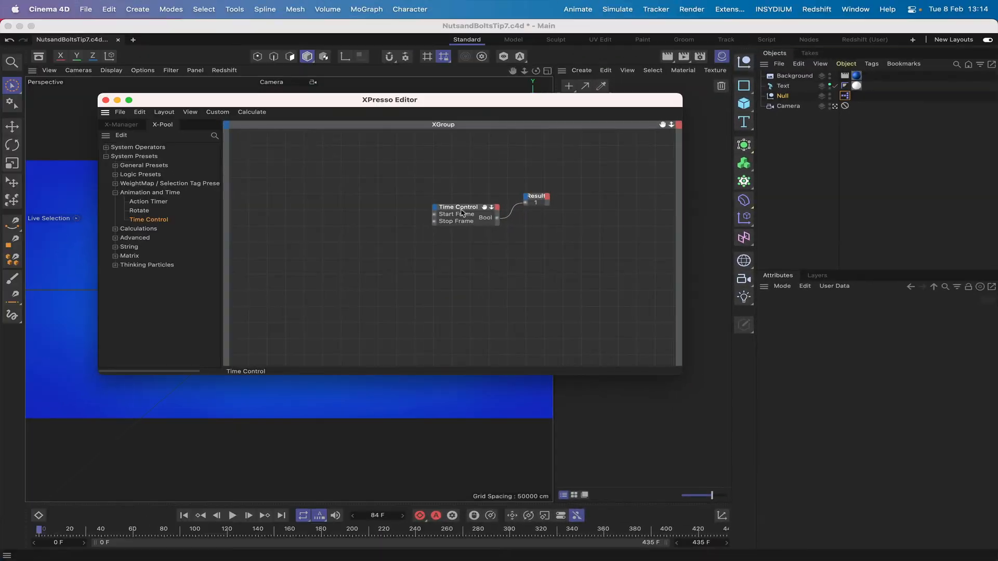
# Step: Scrub the timeline to frame 31 and back to frame 26 to check the Time Control output in the Result node
pyautogui.click(258, 101)
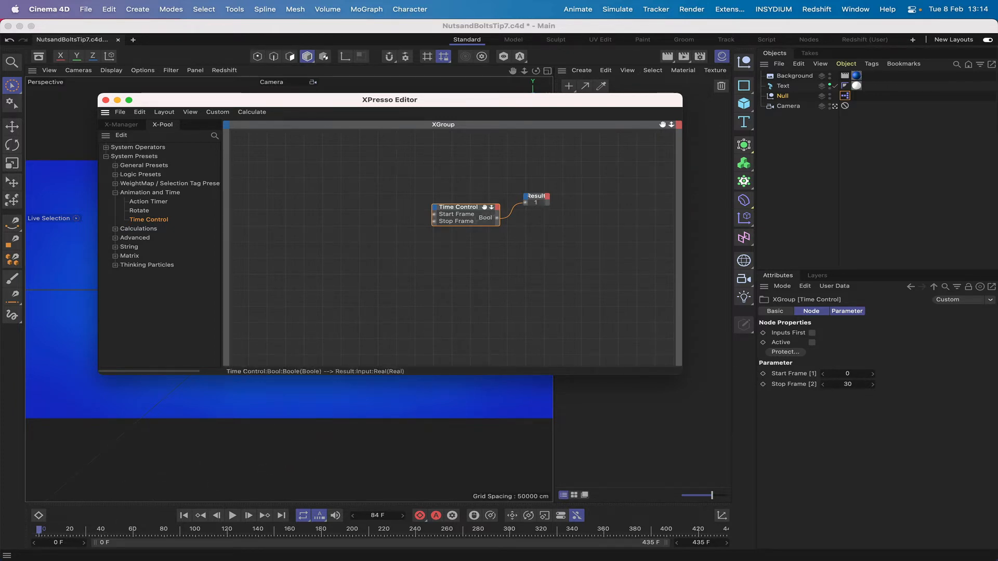
pyautogui.moveTo(41, 530); pyautogui.dragTo(88, 537)
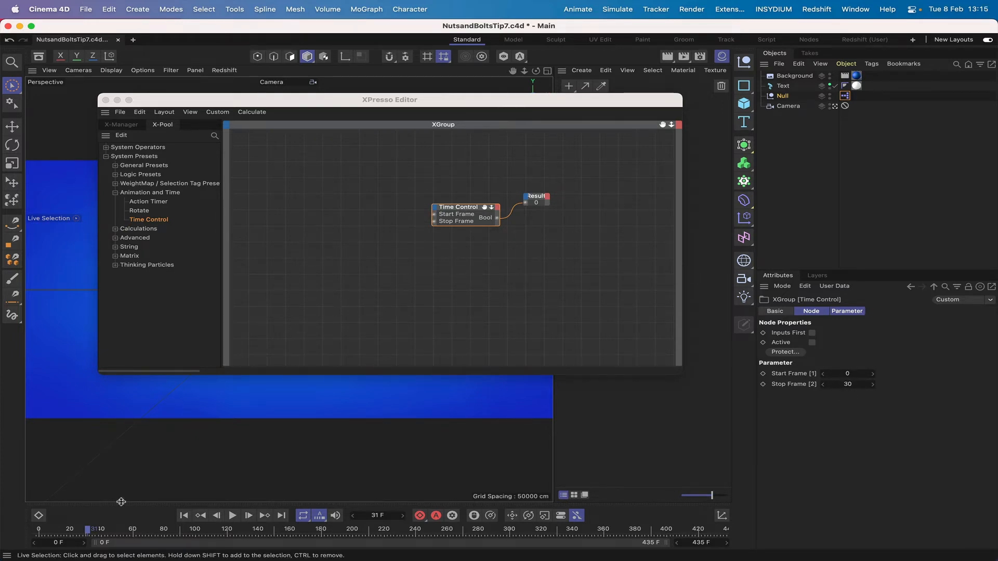
pyautogui.moveTo(88, 533); pyautogui.dragTo(79, 533)
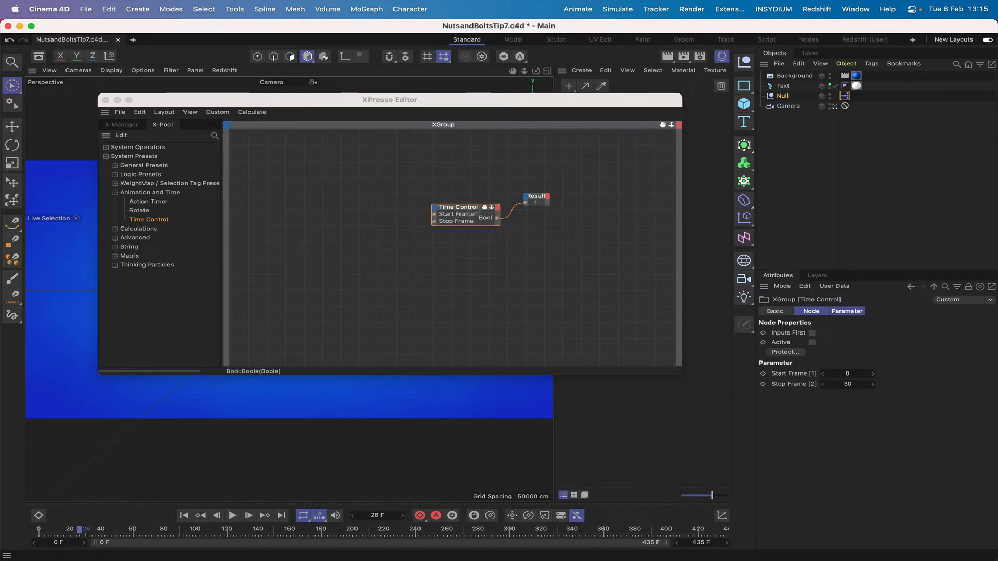
# Step: Delete the Result node and shift the Time Control node slightly to the right in the XGroup
pyautogui.click(538, 198)
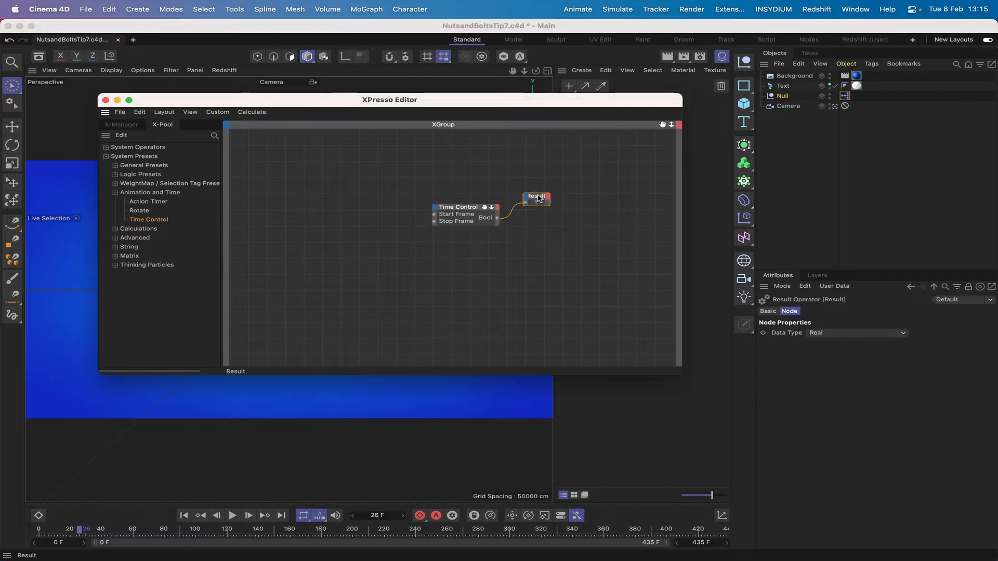
pyautogui.press('Delete')
pyautogui.moveTo(489, 210); pyautogui.dragTo(519, 218)
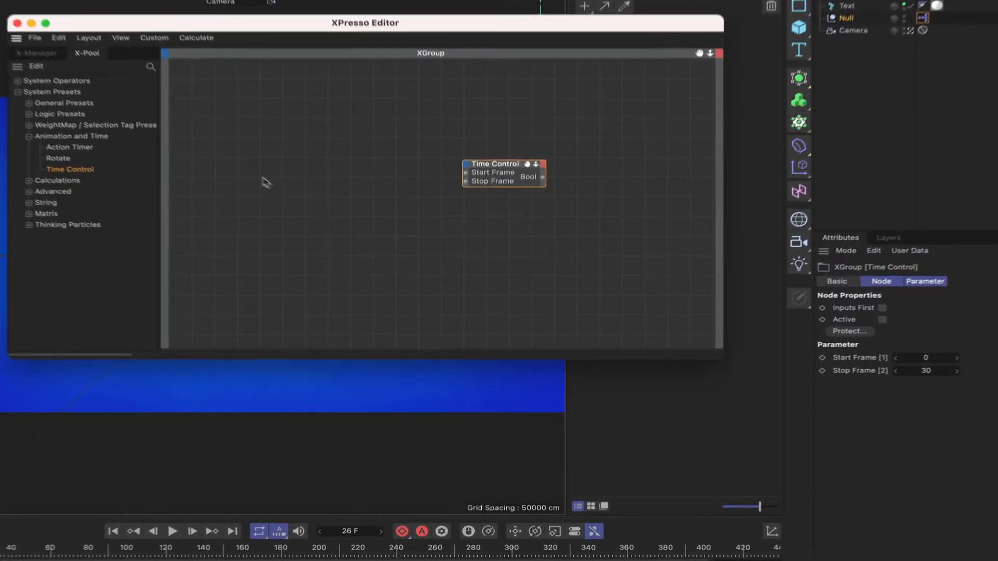
# Step: Add a general XPresso Time node at the upper left of the XGroup and give it a Frame output port
pyautogui.rightClick(233, 225)
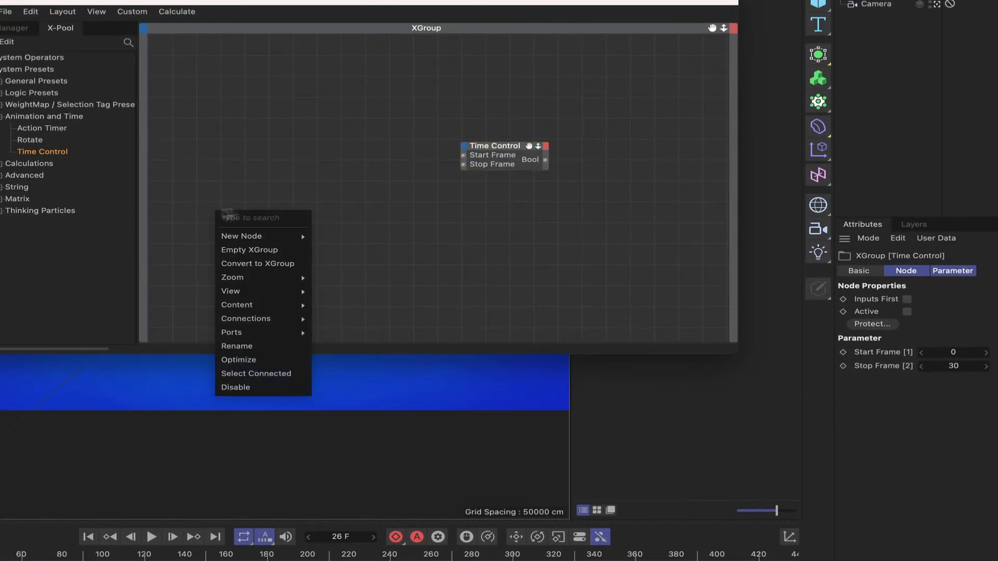
pyautogui.moveTo(296, 249)
pyautogui.moveTo(385, 236)
pyautogui.moveTo(442, 235)
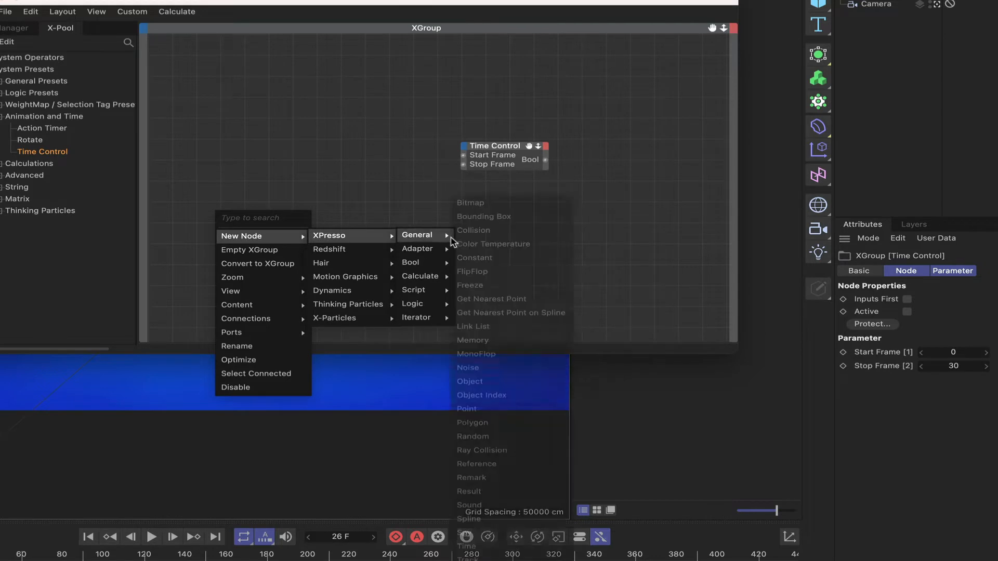
pyautogui.click(486, 547)
pyautogui.moveTo(211, 207); pyautogui.dragTo(208, 118)
pyautogui.rightClick(222, 116)
pyautogui.click(239, 170)
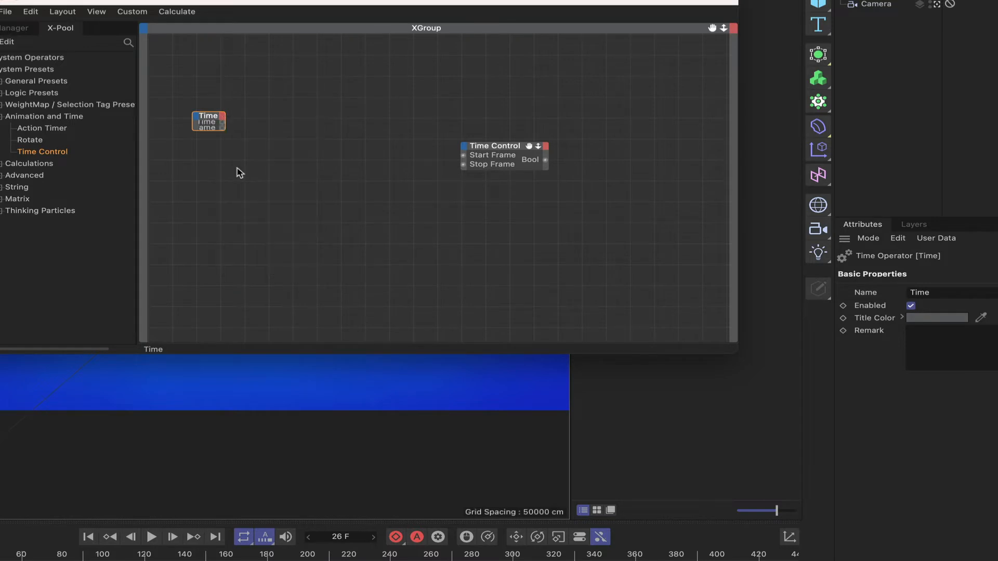
# Step: Expand the Time node so all its ports show and delete its Time output port, keeping the Frame port
pyautogui.doubleClick(209, 116)
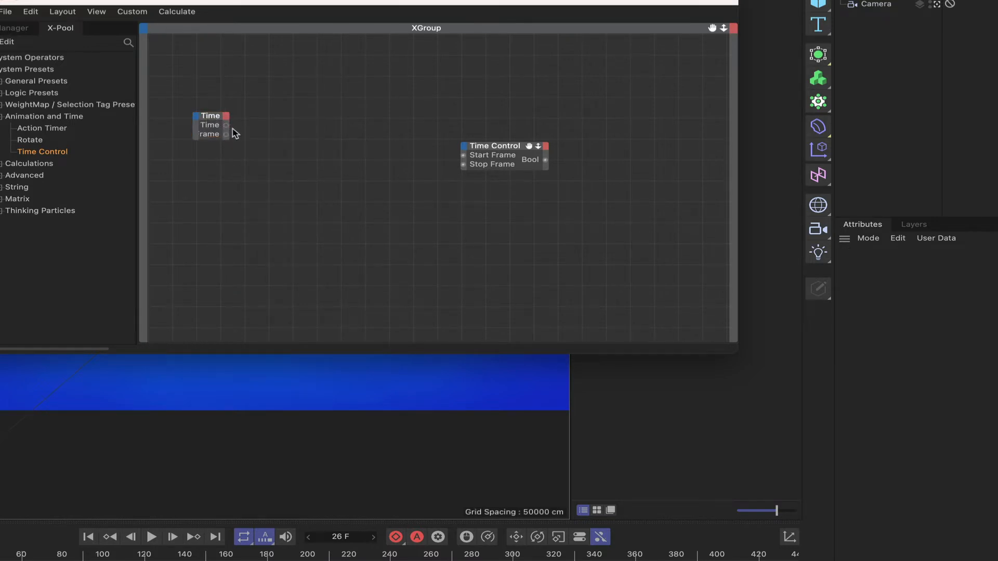
pyautogui.rightClick(229, 130)
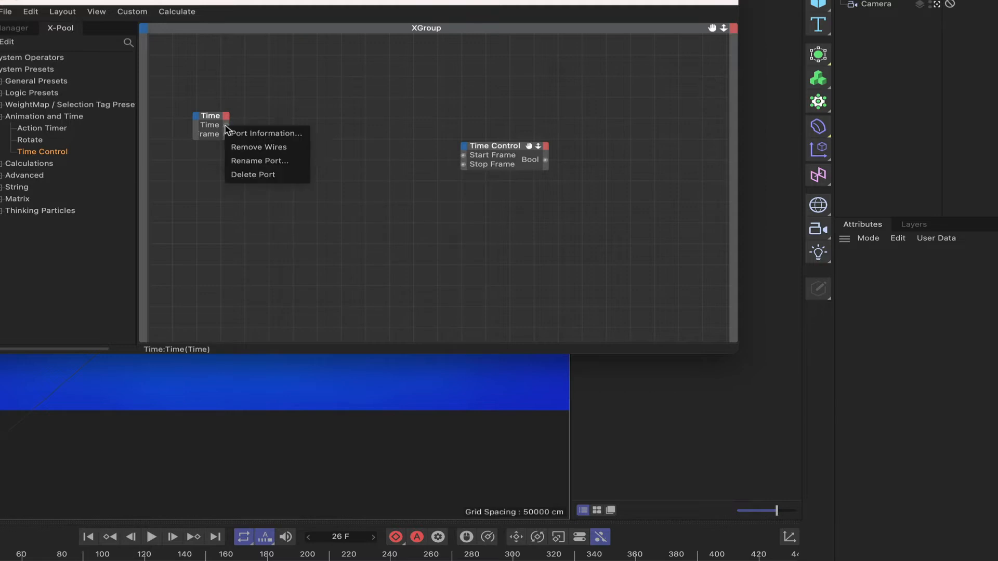
pyautogui.click(251, 172)
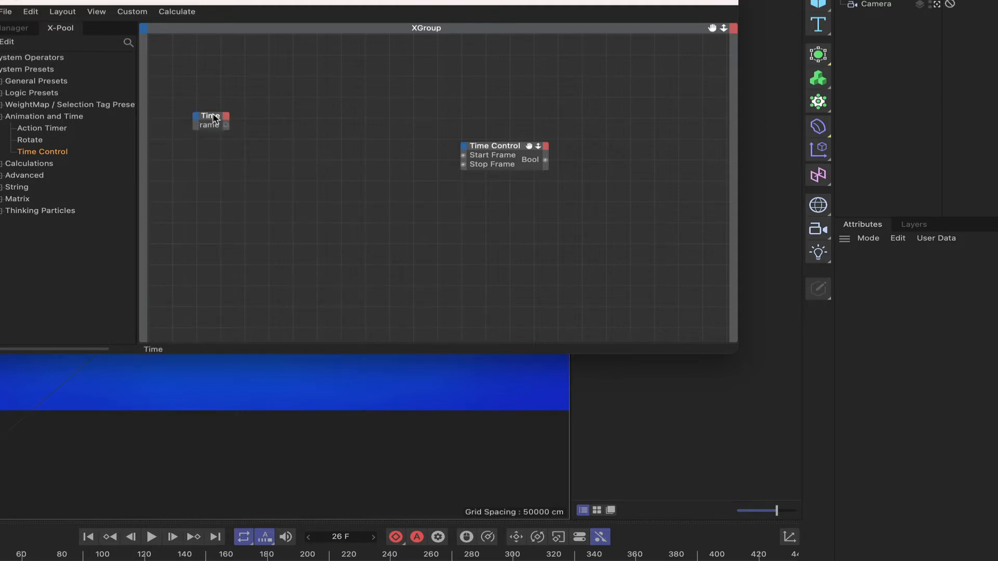
# Step: With the XGroup at 100% zoom, add two logic Compare nodes, one above and one below the Time node's level
pyautogui.click(95, 12)
pyautogui.moveTo(156, 27)
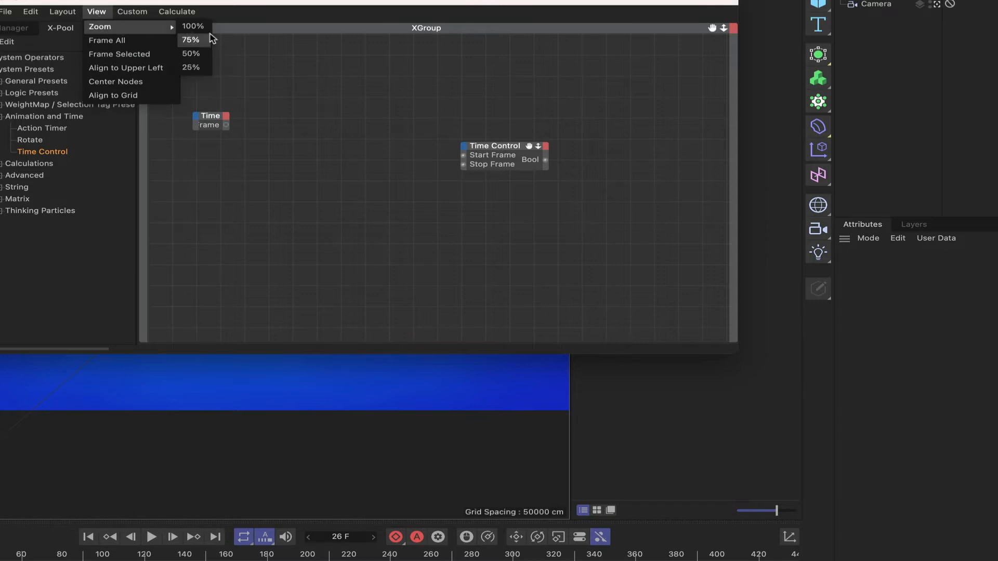
pyautogui.click(196, 27)
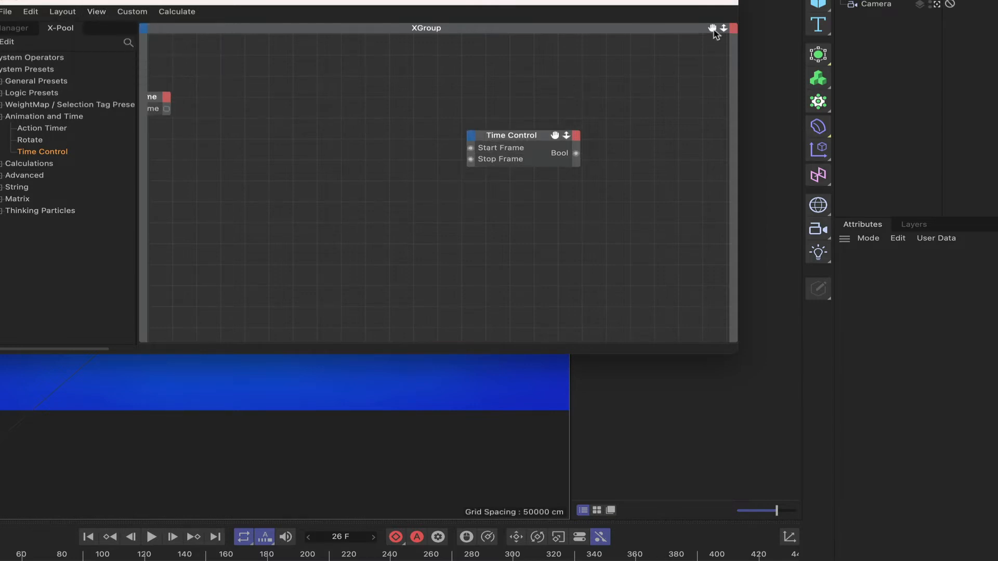
pyautogui.moveTo(713, 29); pyautogui.dragTo(773, 28)
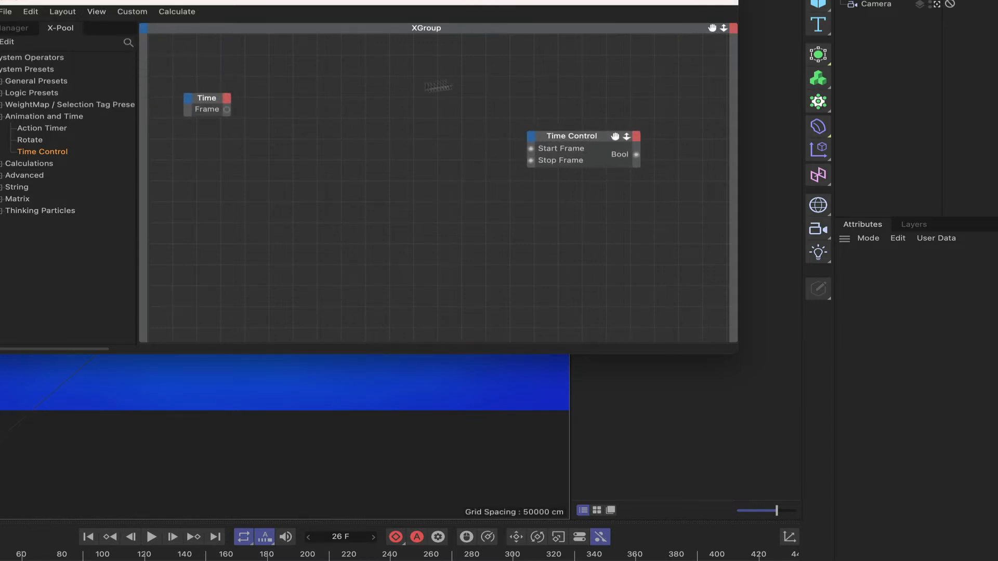
pyautogui.rightClick(284, 104)
pyautogui.moveTo(339, 126)
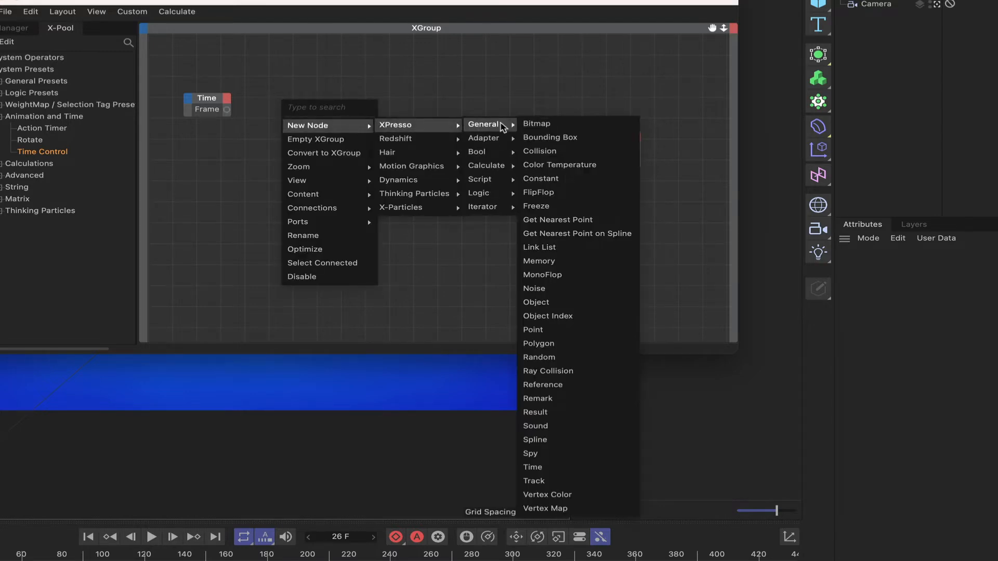
pyautogui.moveTo(505, 198)
pyautogui.click(541, 193)
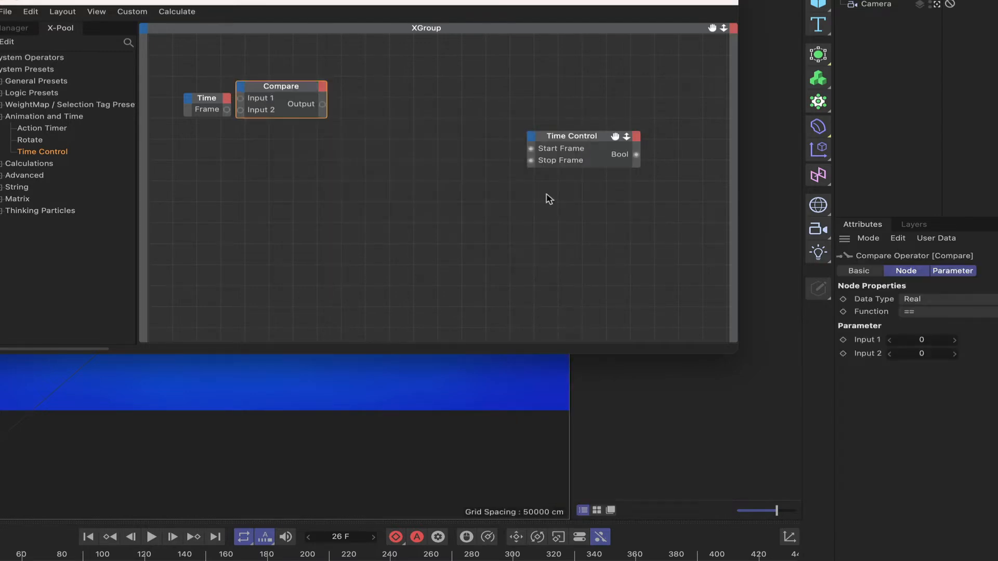
pyautogui.moveTo(302, 88); pyautogui.dragTo(317, 177)
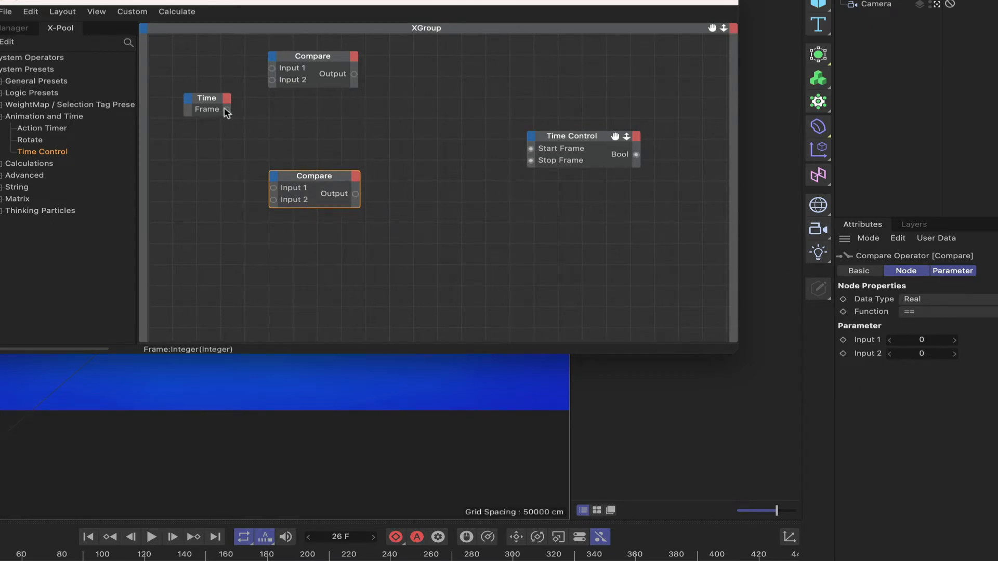
# Step: Connect the Time node's Frame output to Input 1 of both Compare nodes
pyautogui.moveTo(227, 110); pyautogui.dragTo(274, 187)
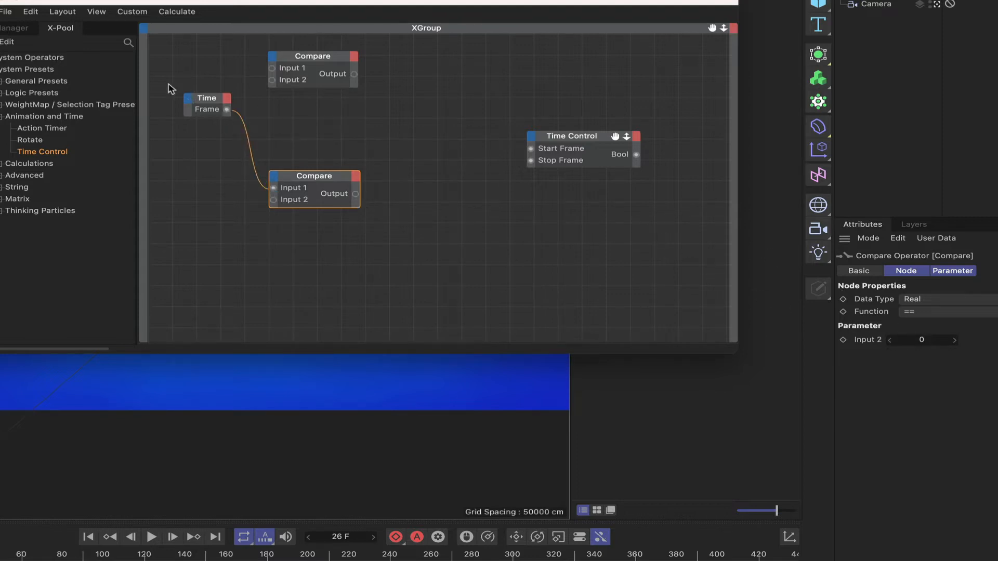
pyautogui.moveTo(199, 102); pyautogui.dragTo(200, 122)
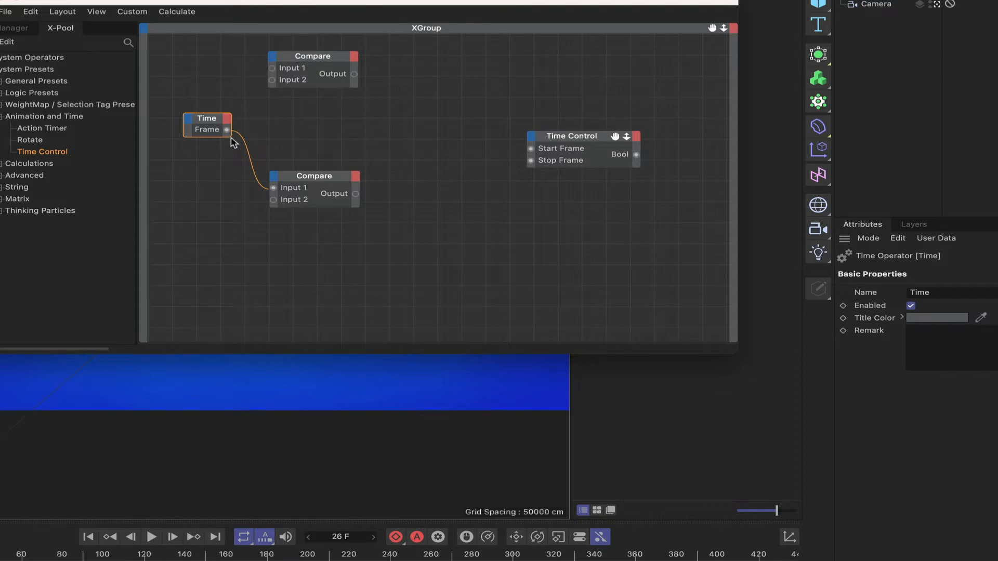
pyautogui.moveTo(227, 129); pyautogui.dragTo(329, 58)
pyautogui.click(316, 61)
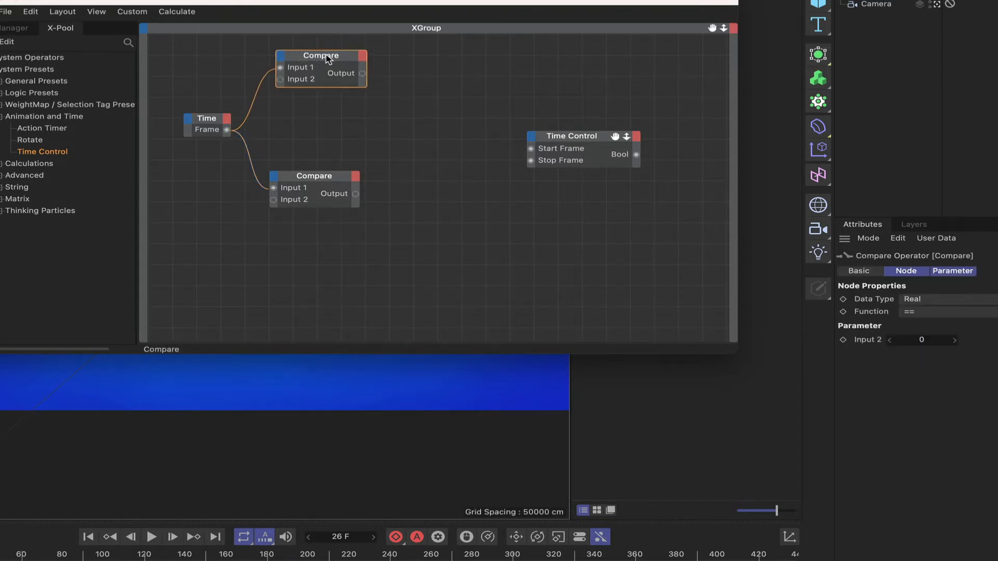
# Step: Set the upper Compare node's function to >= and its Input 2 to 75
pyautogui.click(965, 314)
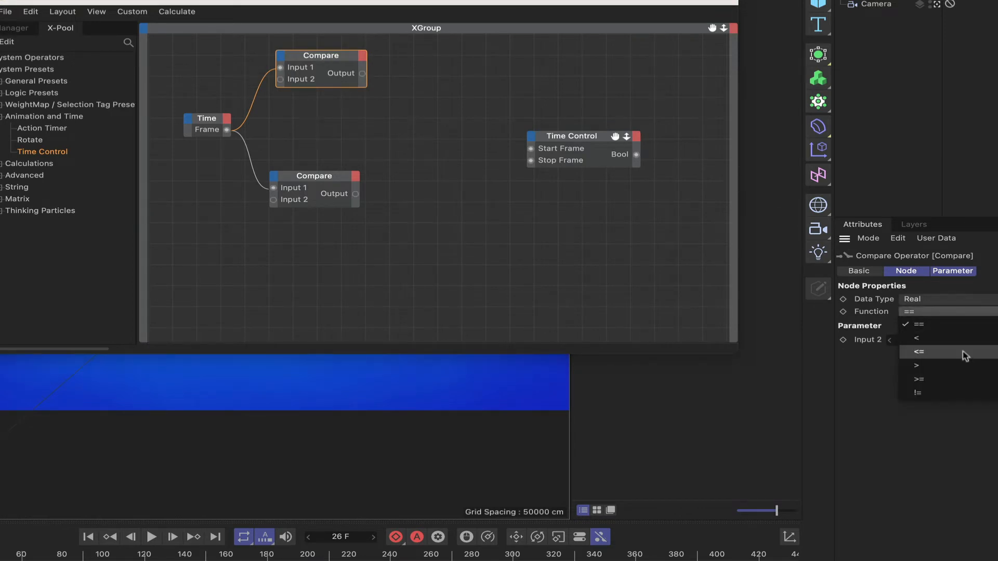
pyautogui.click(967, 379)
pyautogui.click(931, 340)
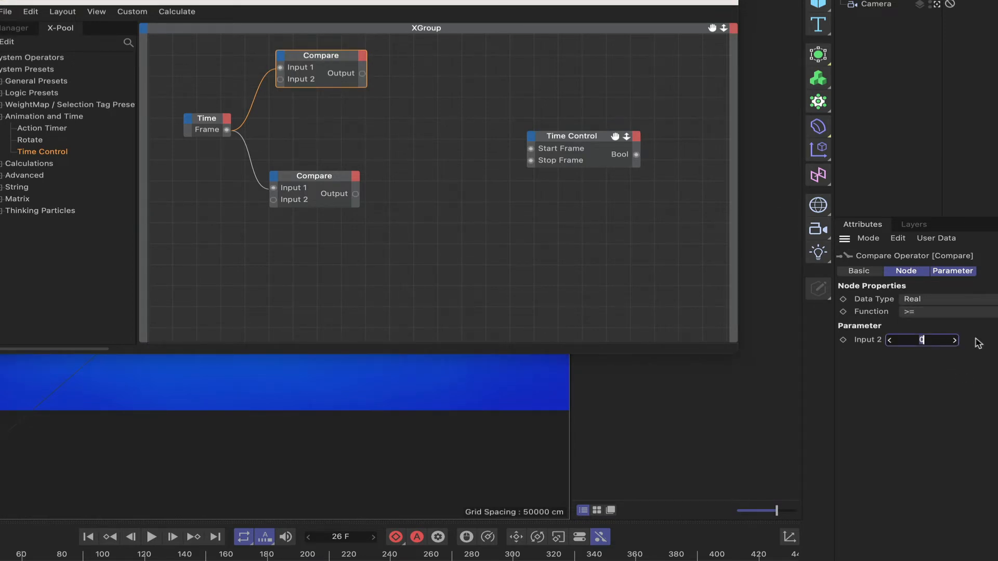
# Step: Add a Math node between the two Compare nodes and set its function to Modulo
pyautogui.scroll(1, 697, 162)
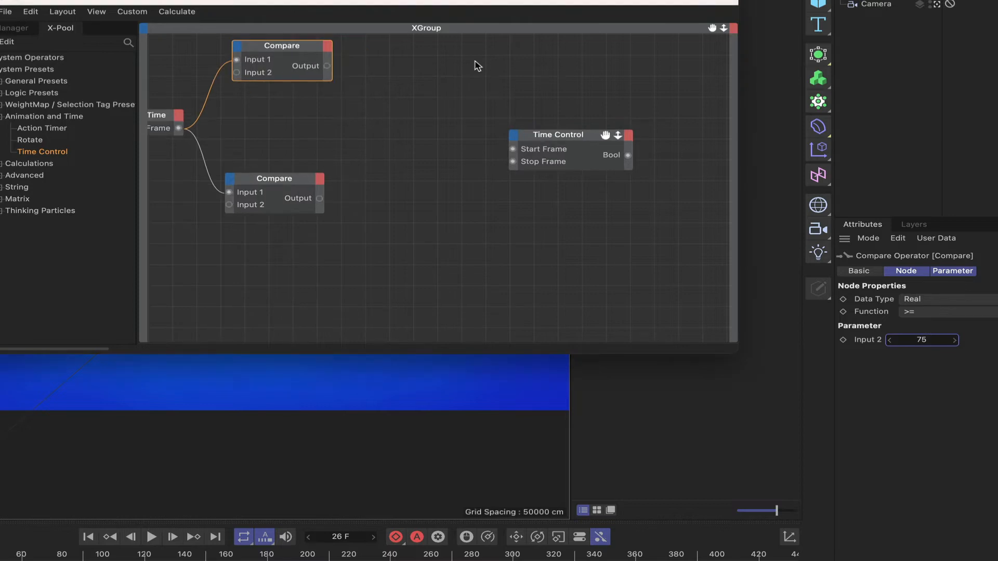
pyautogui.click(715, 39)
pyautogui.moveTo(712, 28); pyautogui.dragTo(750, 33)
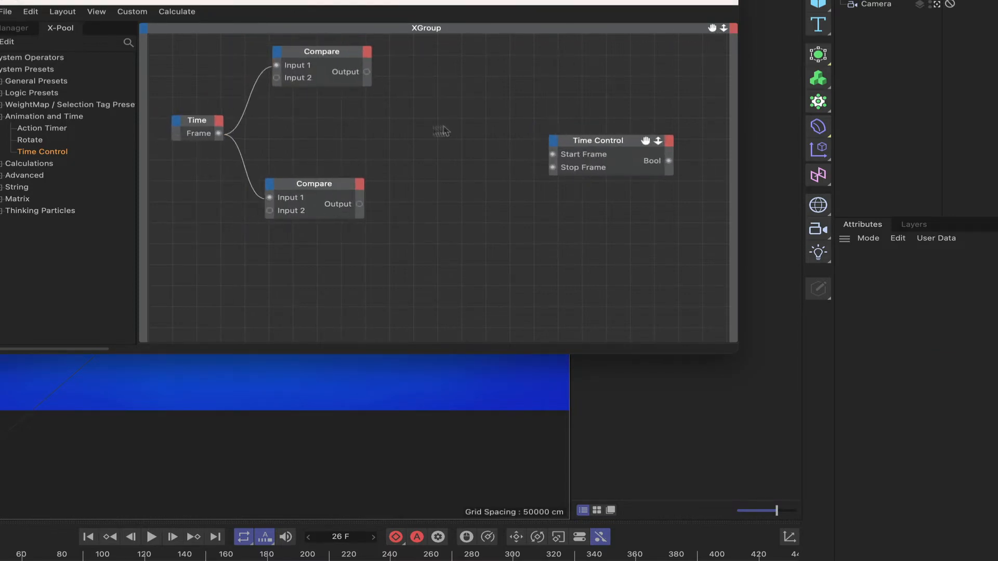
pyautogui.rightClick(317, 136)
pyautogui.moveTo(356, 159)
pyautogui.moveTo(443, 159)
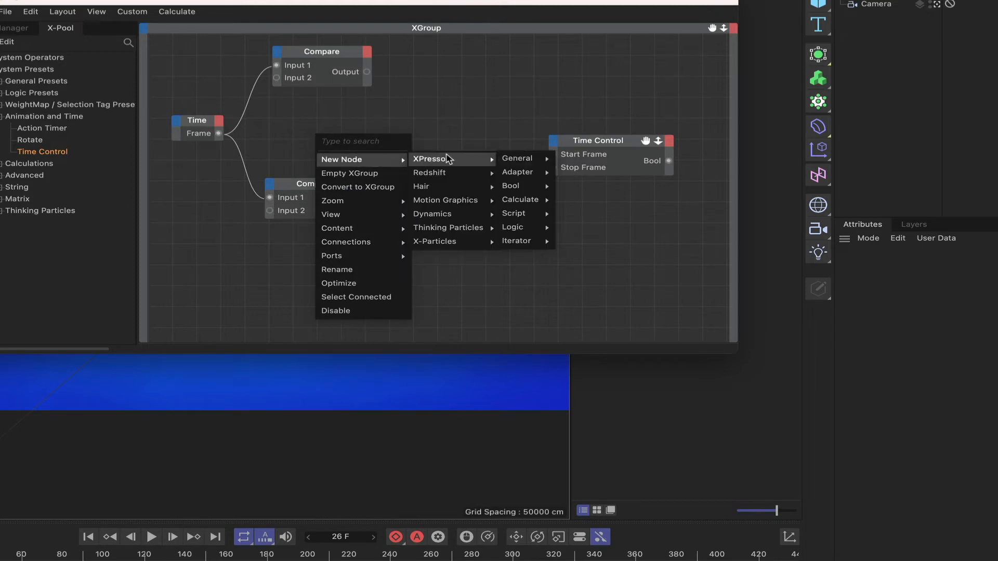
pyautogui.moveTo(516, 159)
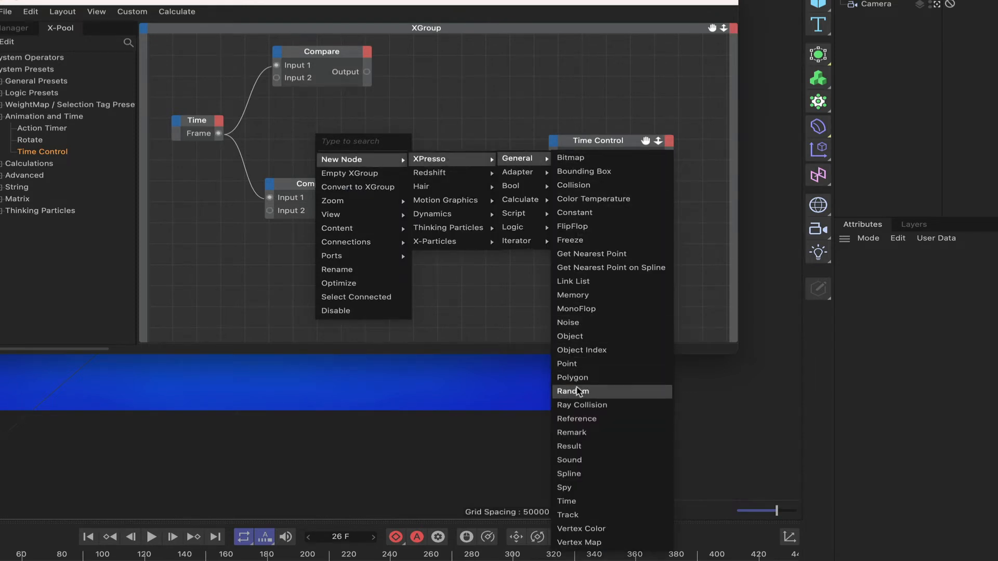
pyautogui.moveTo(533, 202)
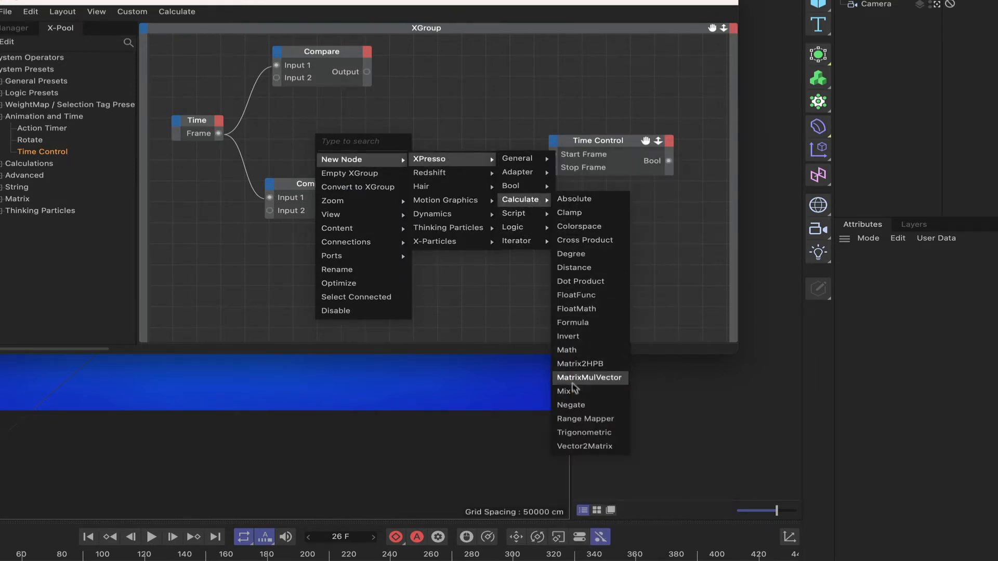
pyautogui.click(567, 350)
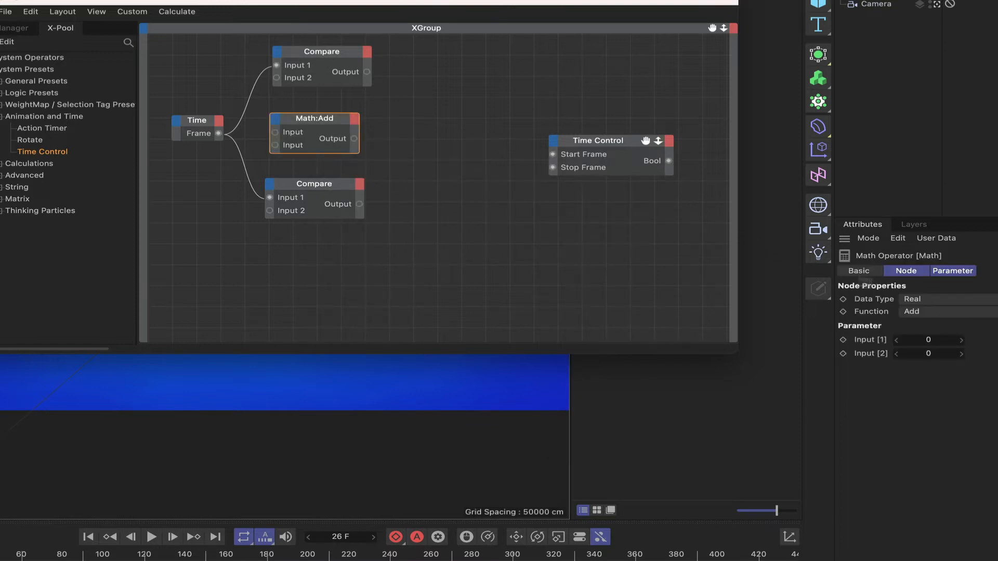
pyautogui.click(951, 313)
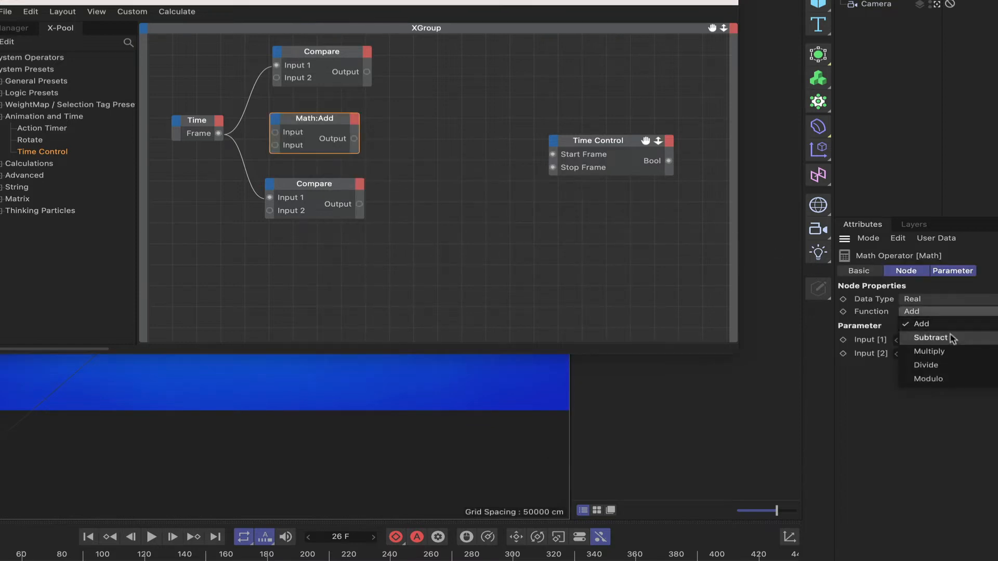
pyautogui.click(952, 378)
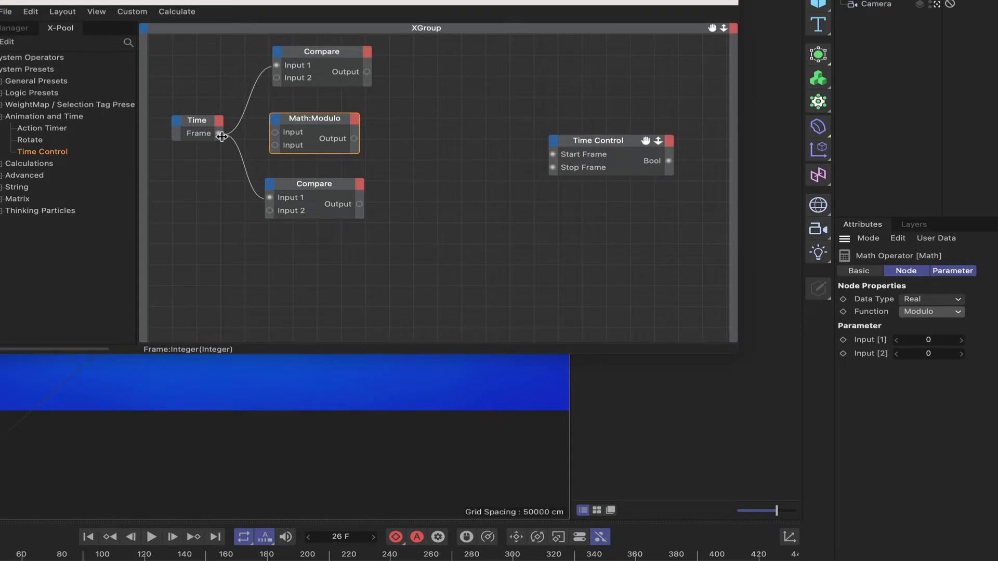
# Step: Connect the Time node's Frame output to the Modulo node's first input and set its second input to 75
pyautogui.moveTo(218, 134); pyautogui.dragTo(275, 134)
pyautogui.moveTo(334, 123); pyautogui.dragTo(340, 124)
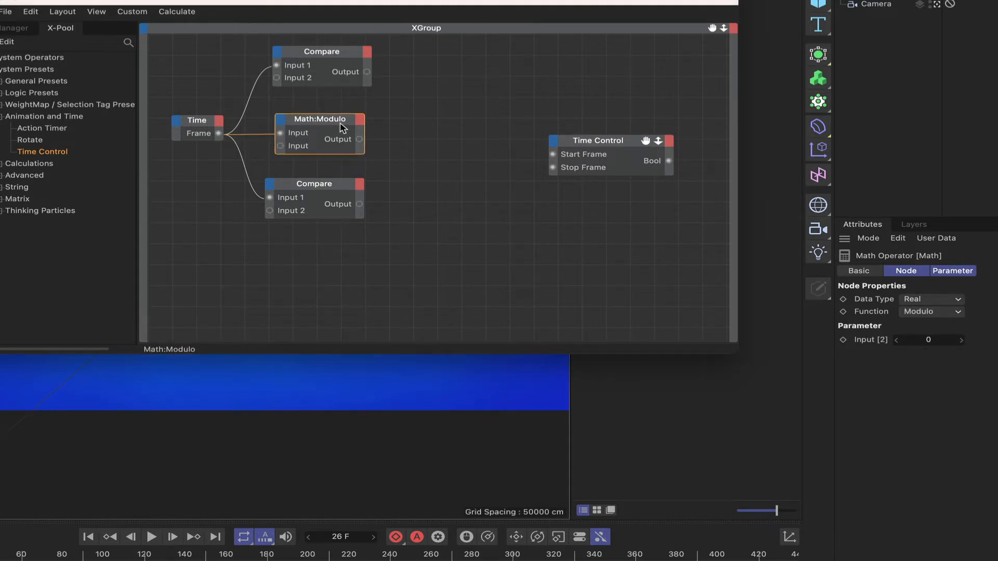
pyautogui.click(927, 341)
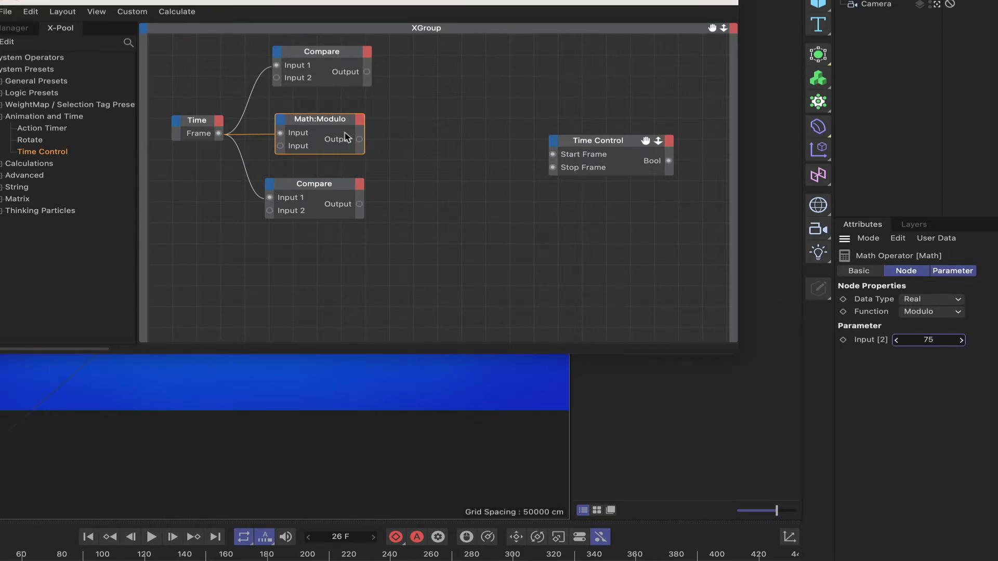
# Step: Add a logic Condition node and place it beside the upper Compare node
pyautogui.rightClick(402, 95)
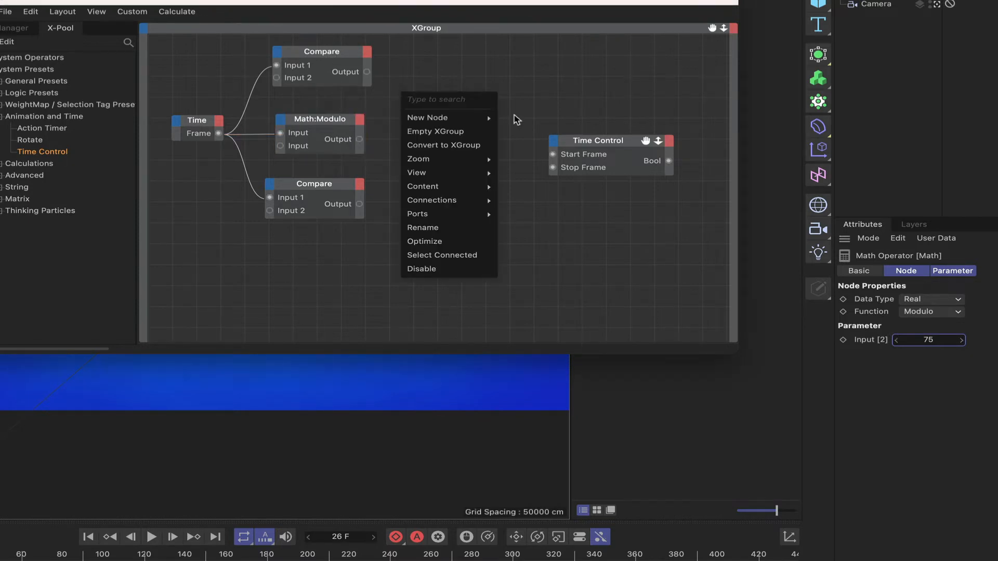
pyautogui.moveTo(432, 119)
pyautogui.moveTo(531, 120)
pyautogui.moveTo(603, 123)
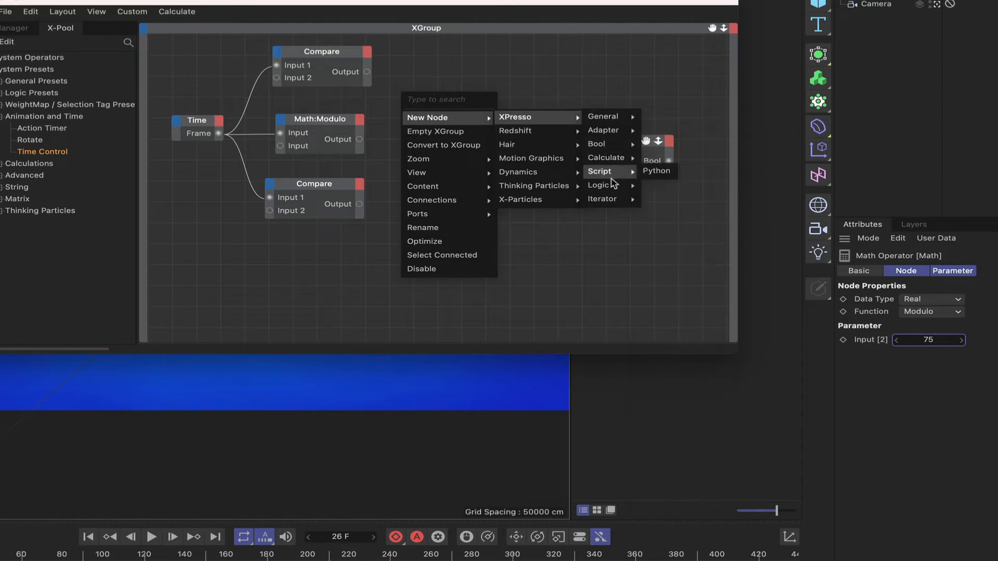
pyautogui.moveTo(603, 185)
pyautogui.click(658, 198)
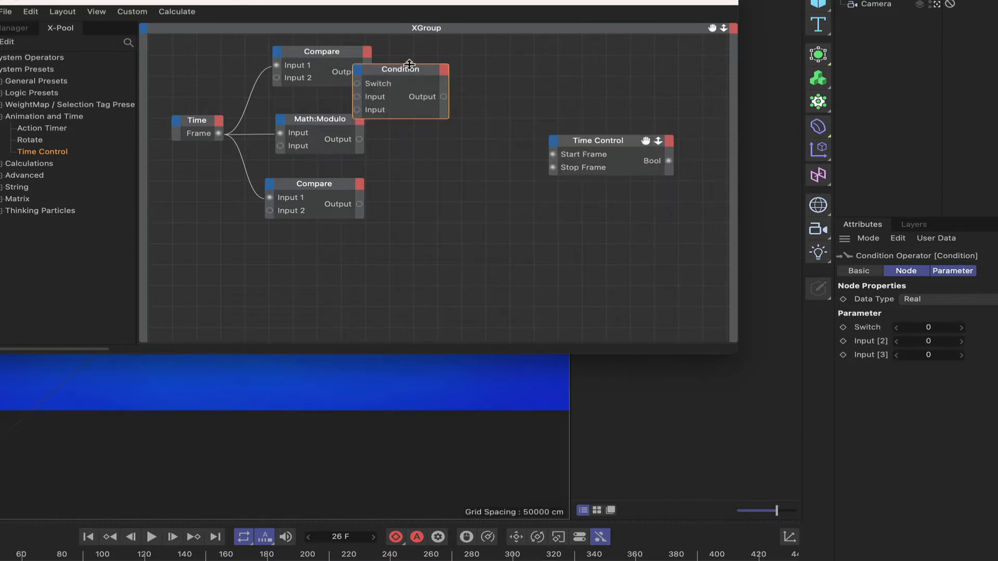
pyautogui.moveTo(408, 71); pyautogui.dragTo(456, 68)
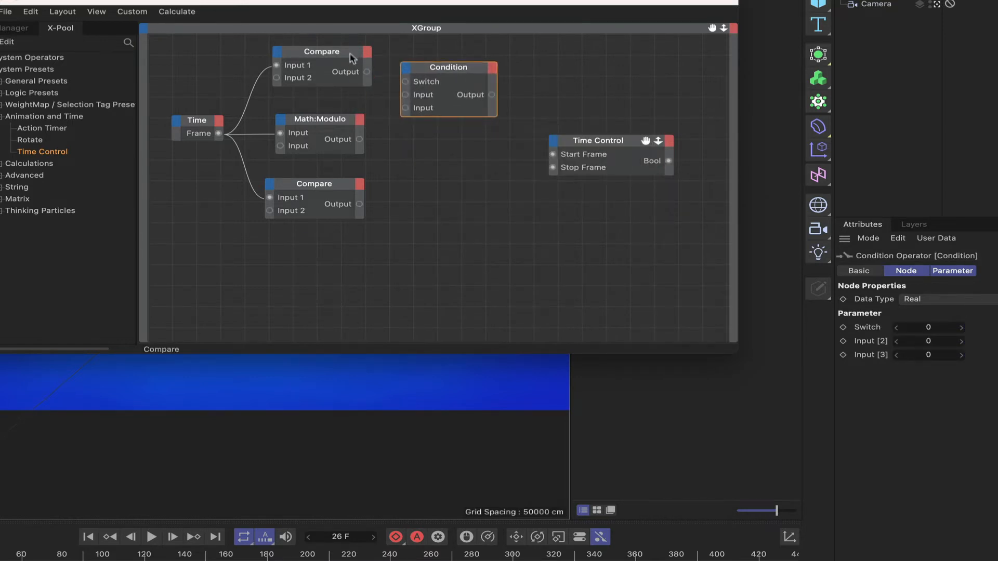
# Step: Connect the upper Compare output to the Condition node's Switch and the Modulo output to its second Input
pyautogui.moveTo(368, 72); pyautogui.dragTo(458, 83)
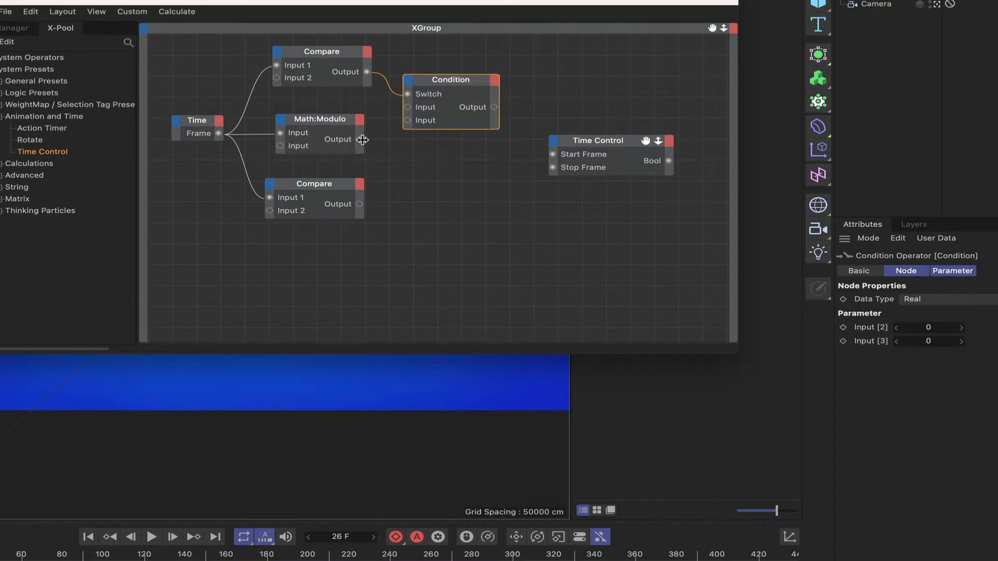
pyautogui.moveTo(362, 139); pyautogui.dragTo(410, 124)
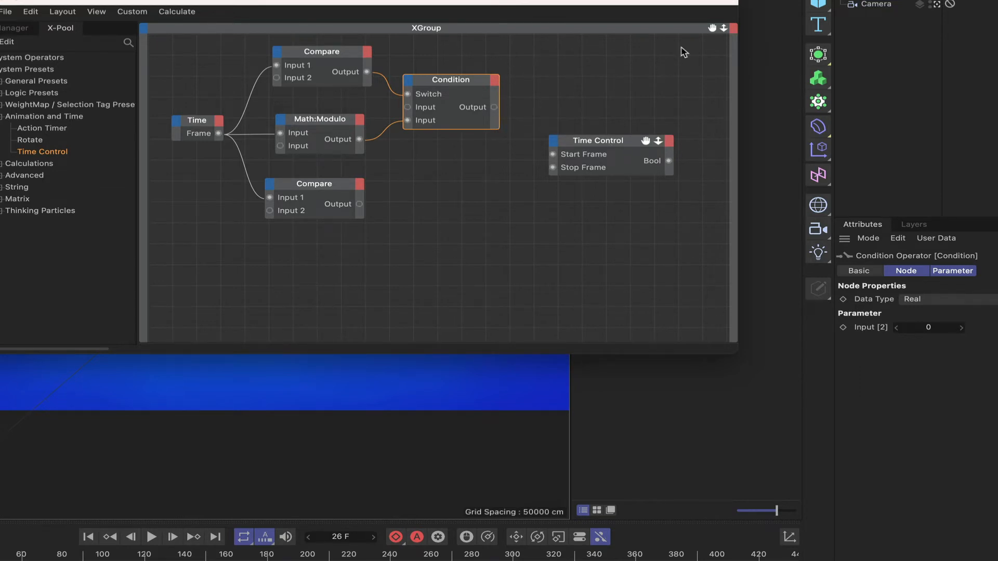
# Step: Widen the XPresso editor and move the Time Control node farther away from the Condition node to make room
pyautogui.moveTo(603, 139); pyautogui.dragTo(680, 133)
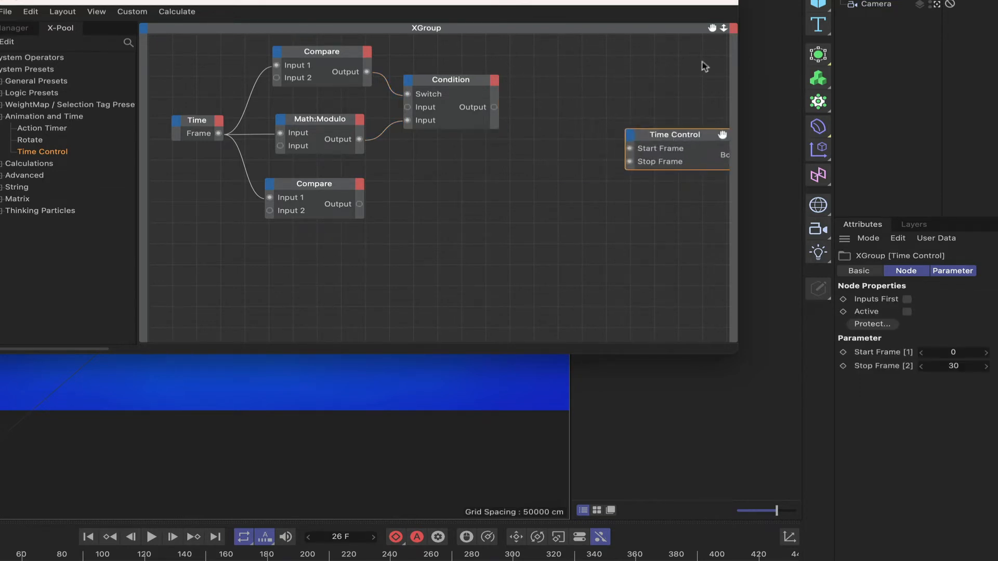
pyautogui.moveTo(711, 32); pyautogui.dragTo(740, 202)
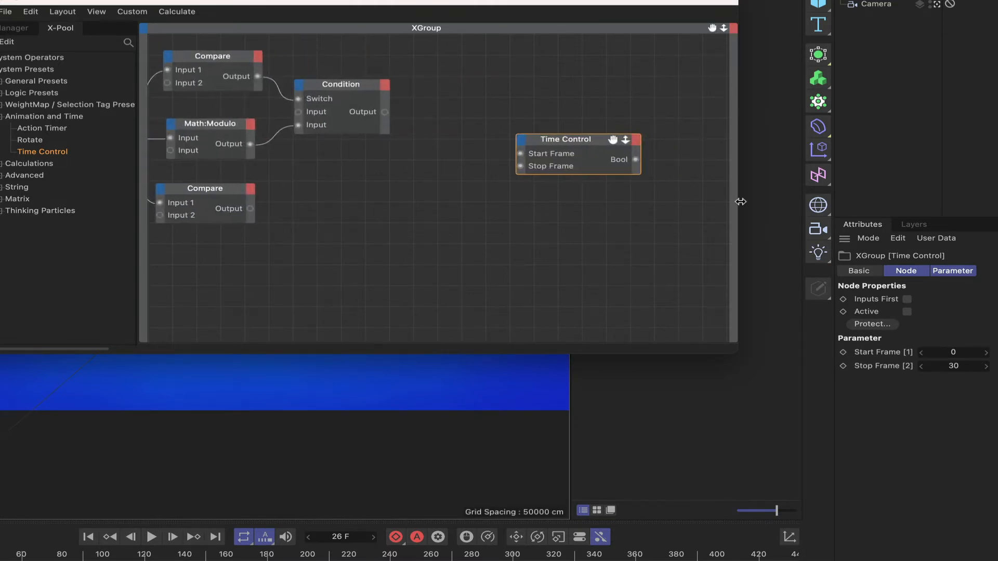
pyautogui.moveTo(738, 326); pyautogui.dragTo(996, 326)
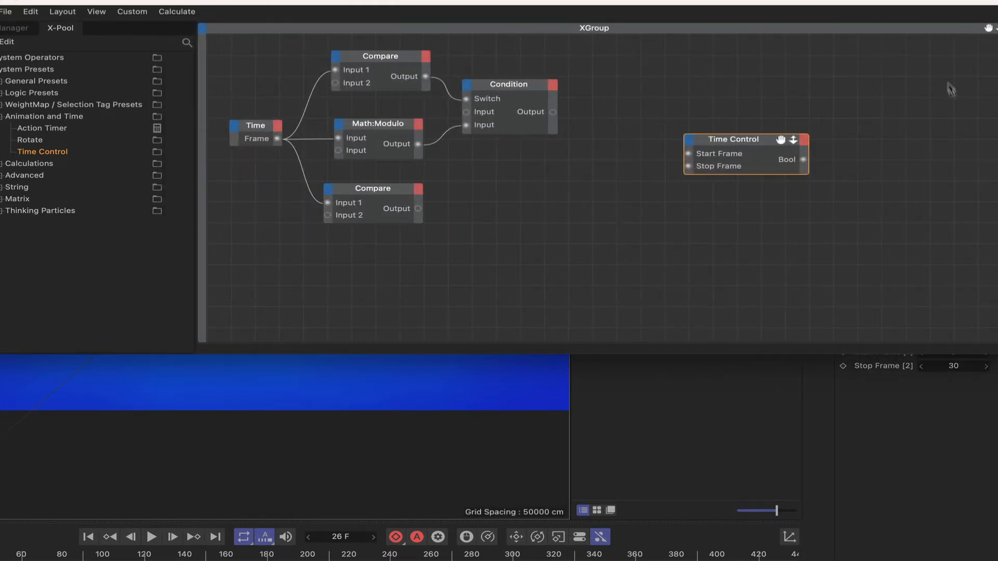
pyautogui.moveTo(990, 29); pyautogui.dragTo(997, 30)
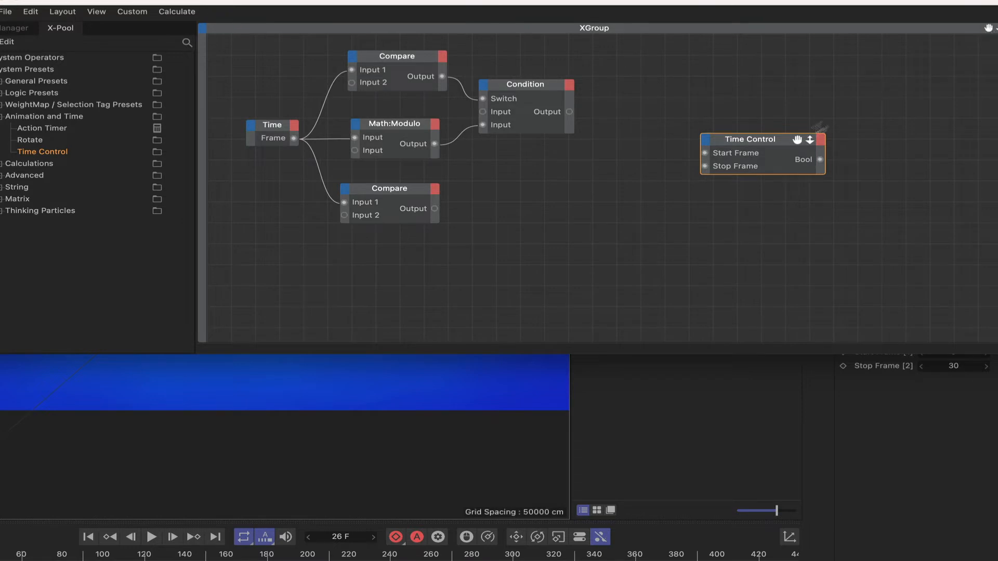
pyautogui.moveTo(788, 136); pyautogui.dragTo(927, 125)
# Step: Add a general MonoFlop node between the Condition node and the Time Control node
pyautogui.rightClick(613, 157)
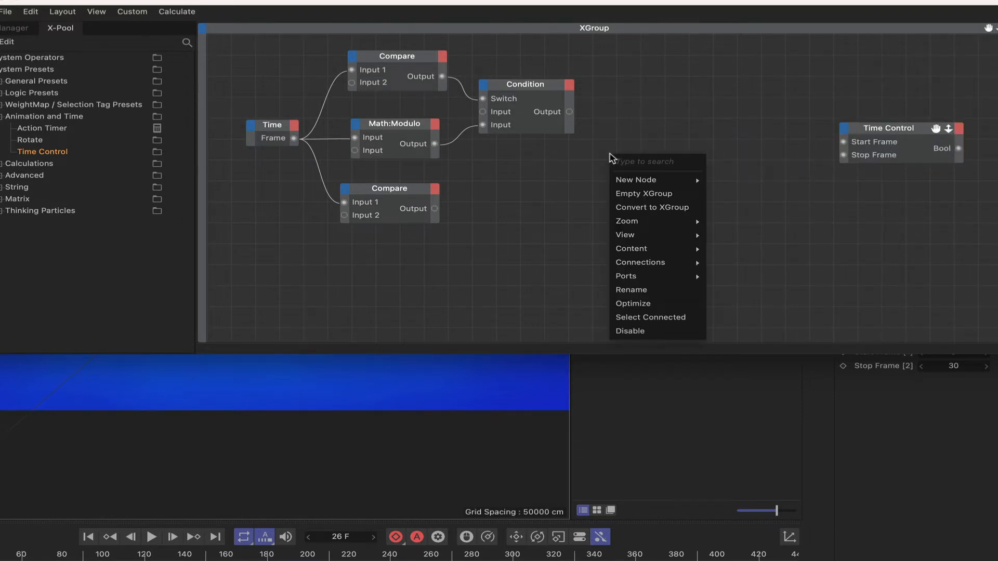
pyautogui.moveTo(642, 181)
pyautogui.moveTo(780, 196)
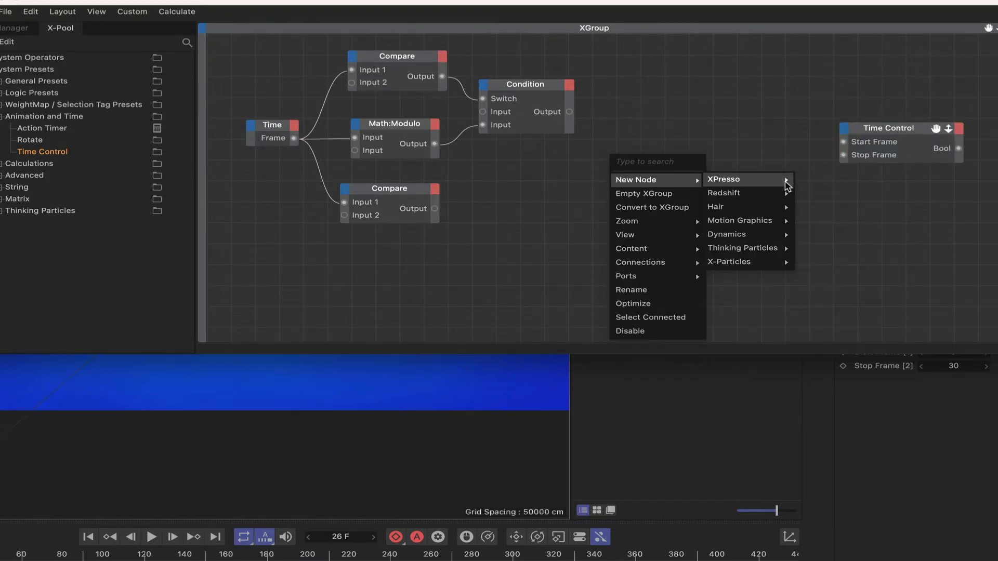
pyautogui.moveTo(728, 179)
pyautogui.moveTo(814, 179)
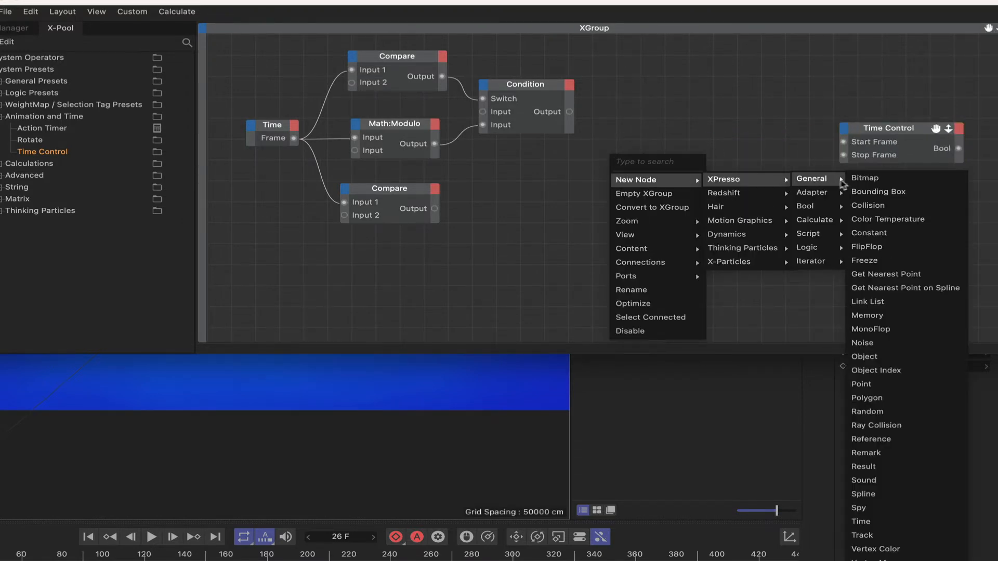
pyautogui.click(901, 334)
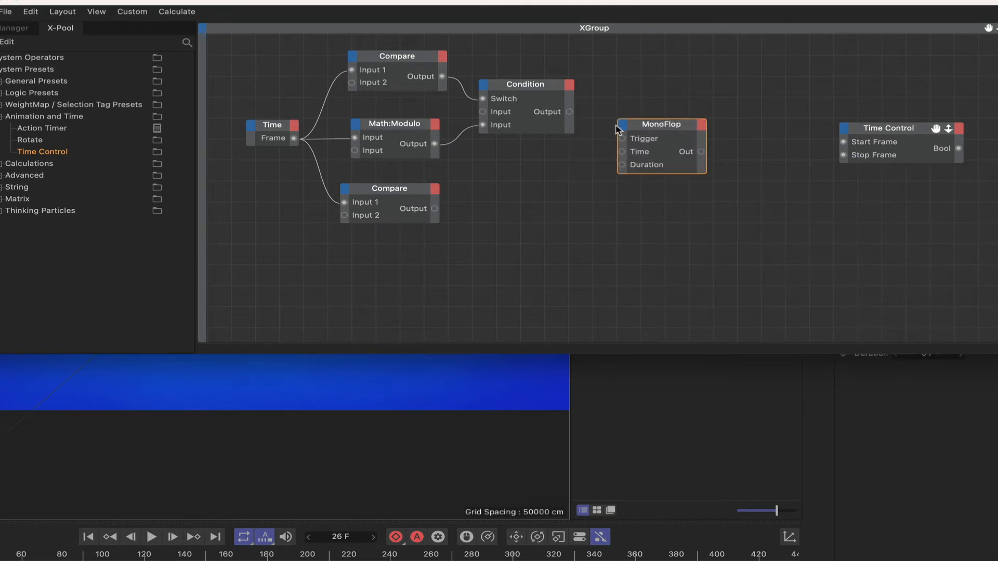
# Step: Add a Reset input and a Count output to the MonoFlop node and expand it to fit its ports
pyautogui.click(621, 126)
pyautogui.click(640, 150)
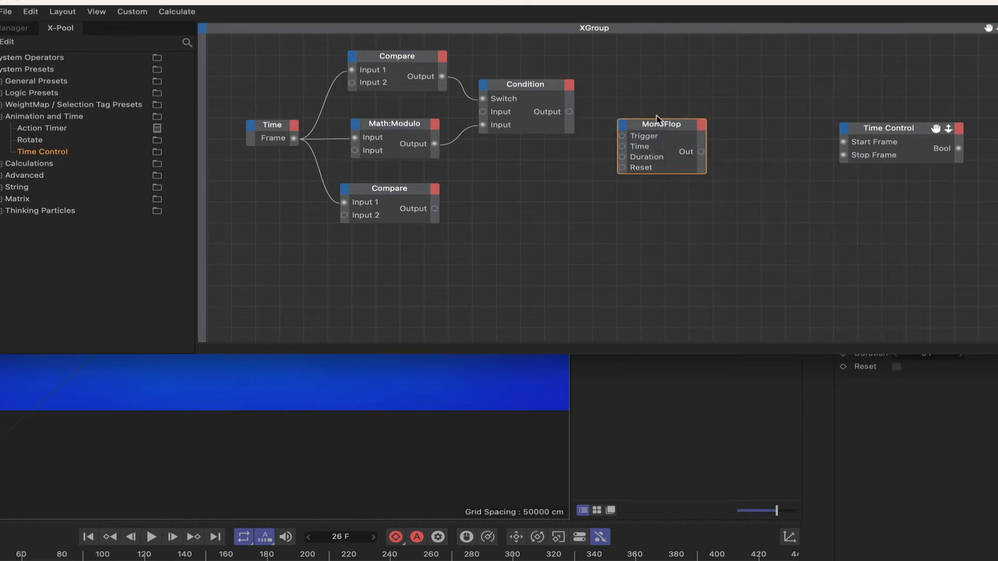
pyautogui.doubleClick(650, 124)
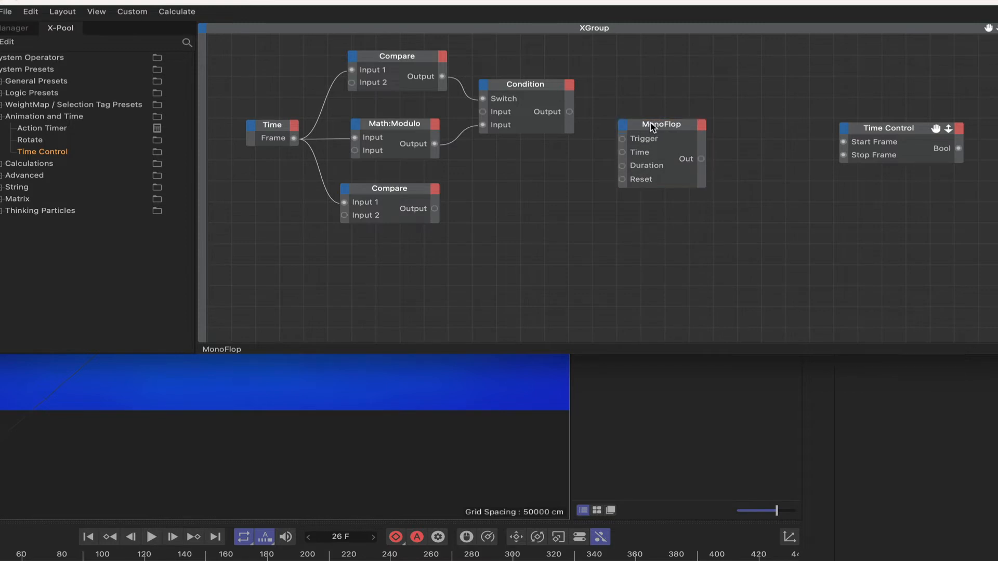
pyautogui.click(702, 127)
pyautogui.click(720, 132)
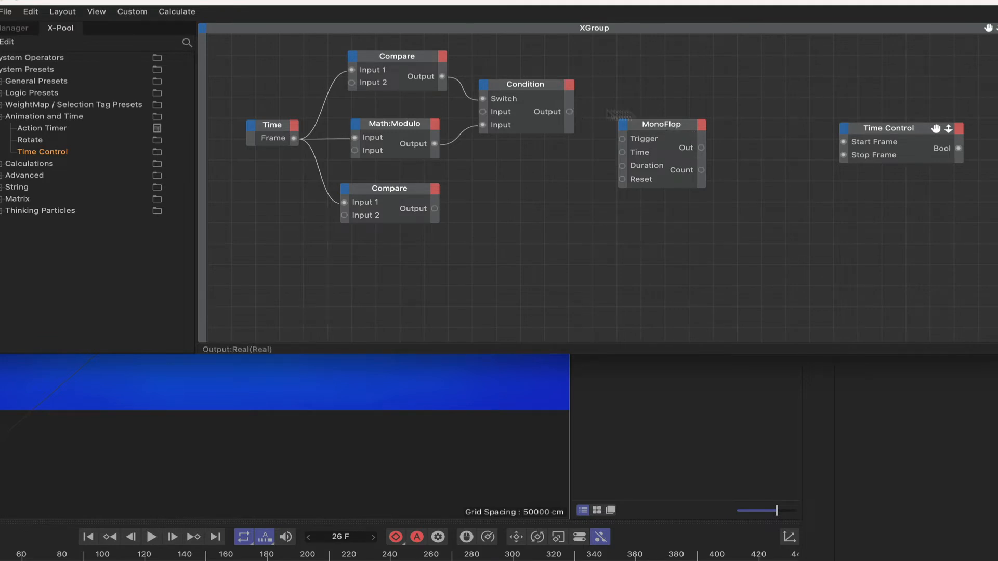
# Step: Set the MonoFlop node's mode to OneShot
pyautogui.click(673, 129)
pyautogui.moveTo(890, 1); pyautogui.dragTo(640, 0)
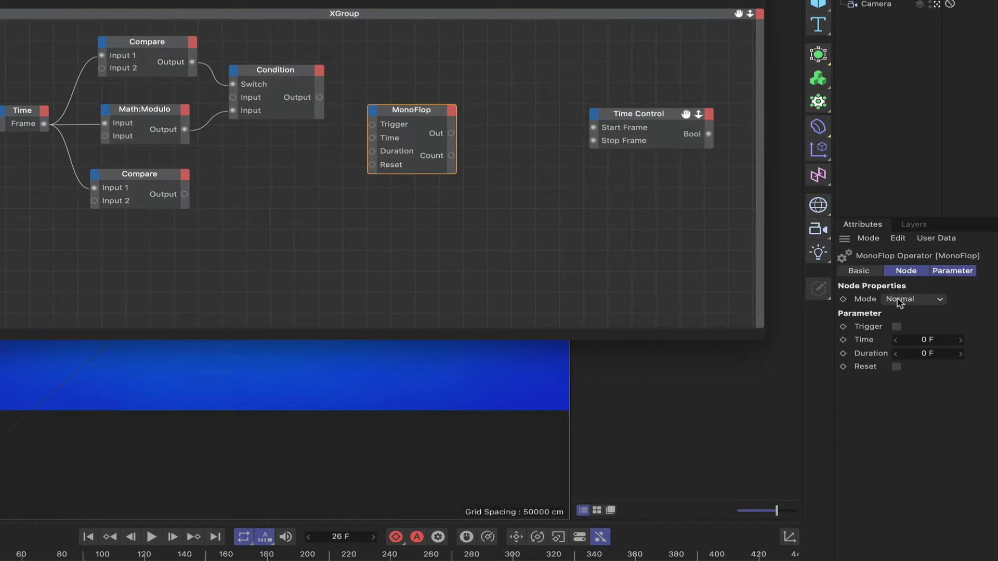
pyautogui.click(900, 301)
pyautogui.click(910, 328)
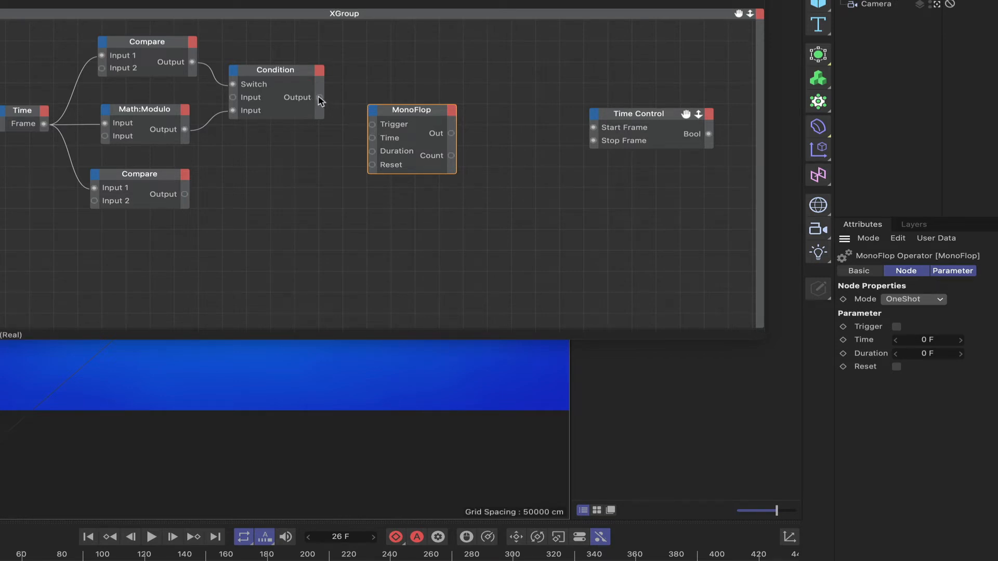
# Step: Connect the Condition output to the MonoFlop's Trigger and the lower Compare output to its Reset
pyautogui.moveTo(319, 98); pyautogui.dragTo(372, 125)
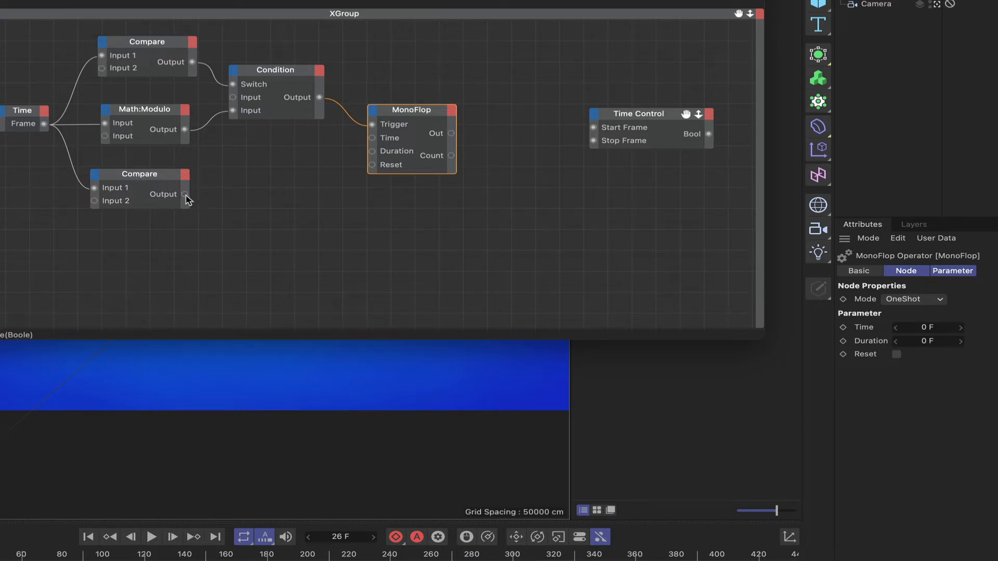
pyautogui.moveTo(184, 195); pyautogui.dragTo(372, 168)
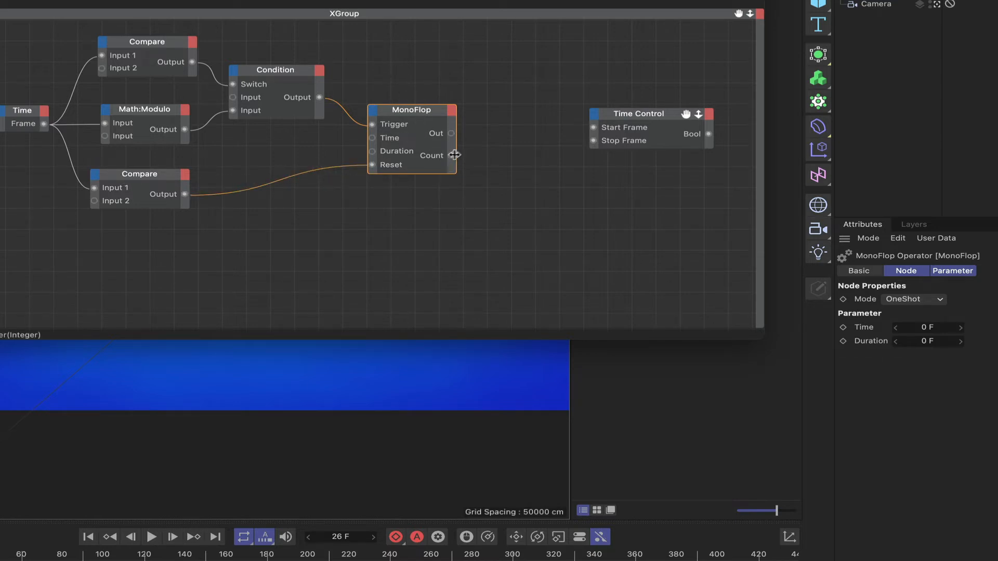
pyautogui.moveTo(422, 112); pyautogui.dragTo(412, 116)
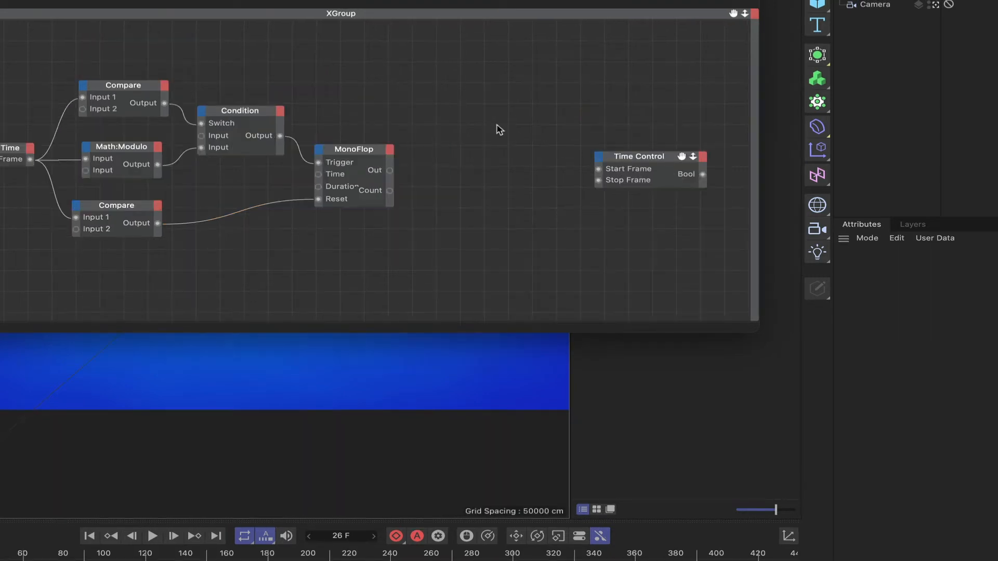
# Step: Add a second logic Condition node and place it above and beyond the MonoFlop node
pyautogui.rightClick(451, 99)
pyautogui.moveTo(492, 120)
pyautogui.moveTo(614, 119)
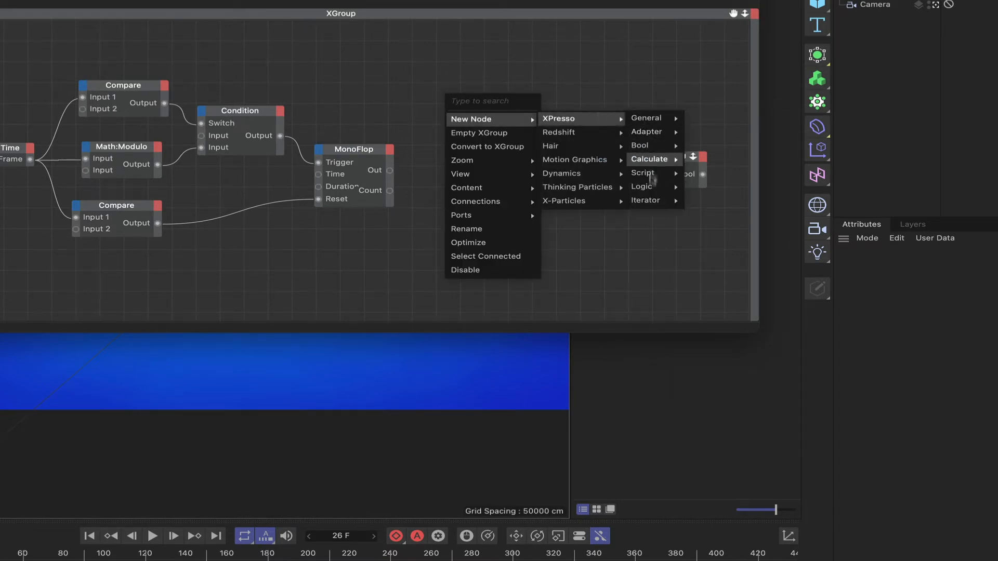
pyautogui.moveTo(645, 187)
pyautogui.click(711, 198)
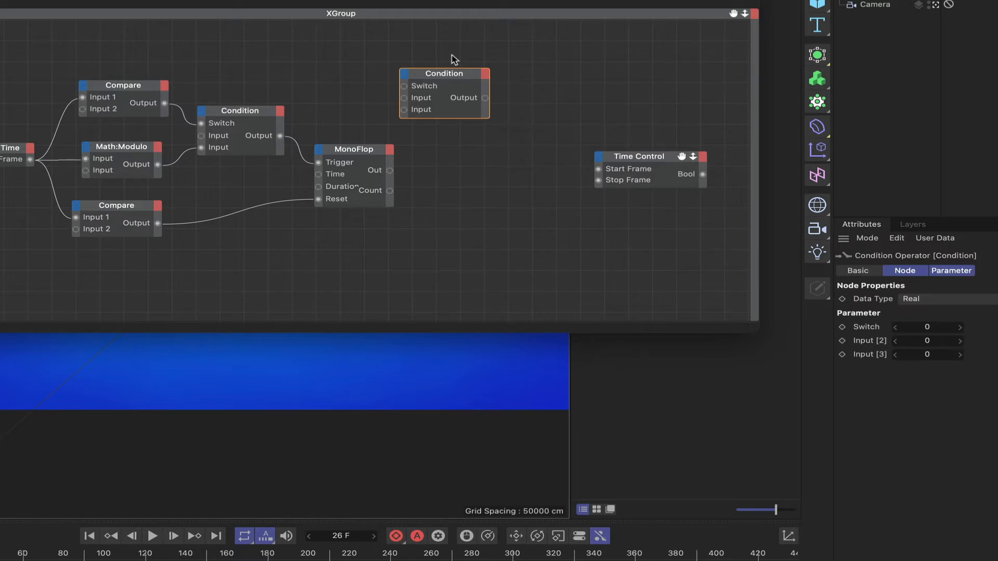
pyautogui.moveTo(451, 78); pyautogui.dragTo(477, 42)
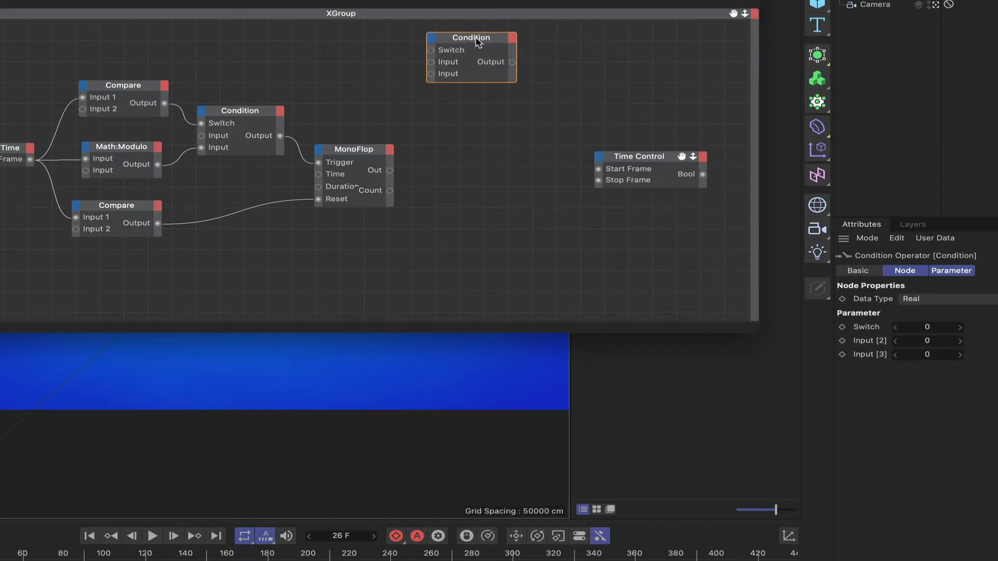
# Step: Add four more Input ports to the new Condition node and expand it to show all ports
pyautogui.click(431, 40)
pyautogui.click(442, 44)
pyautogui.click(432, 40)
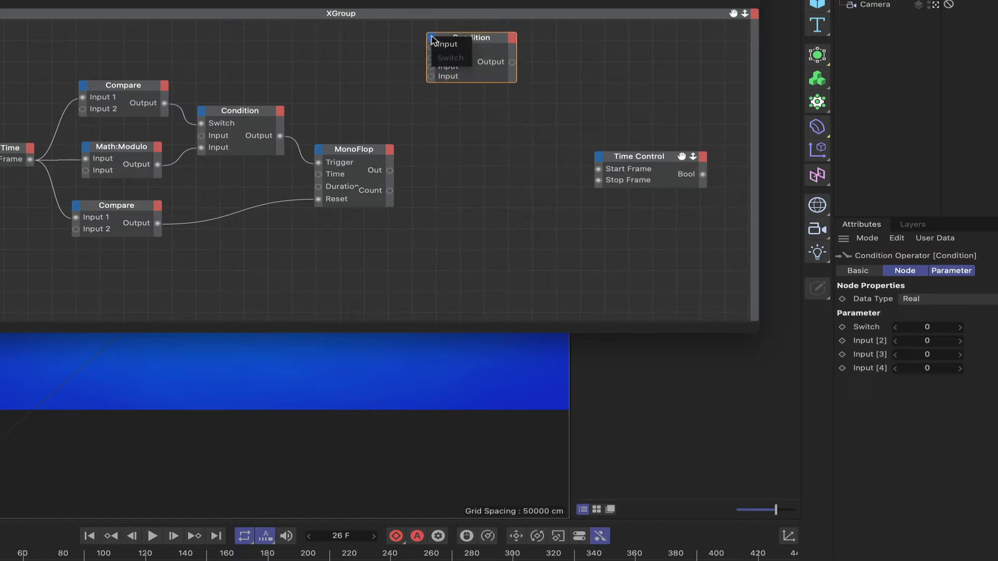
pyautogui.click(442, 44)
pyautogui.click(431, 40)
pyautogui.click(442, 44)
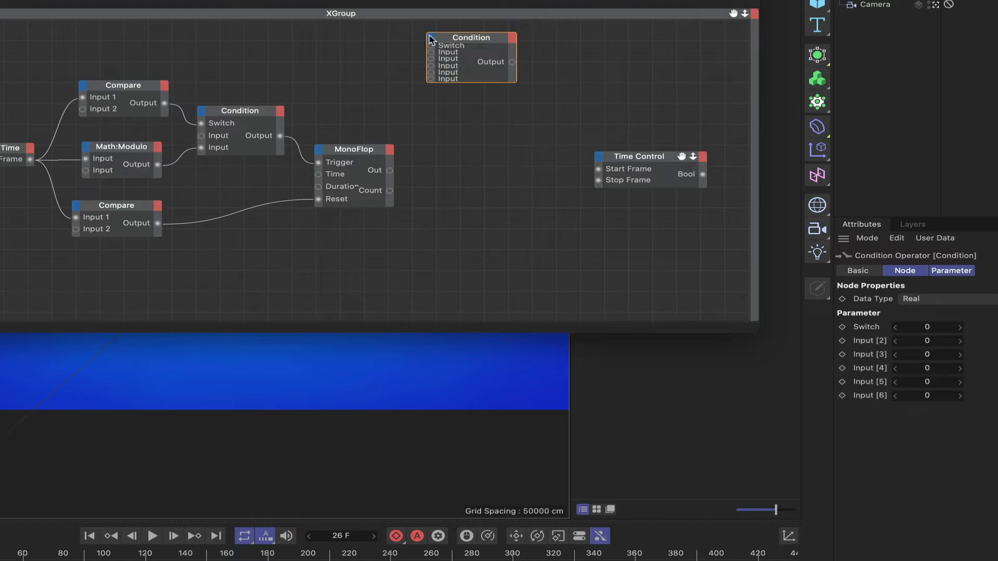
pyautogui.click(430, 40)
pyautogui.click(442, 44)
pyautogui.doubleClick(488, 41)
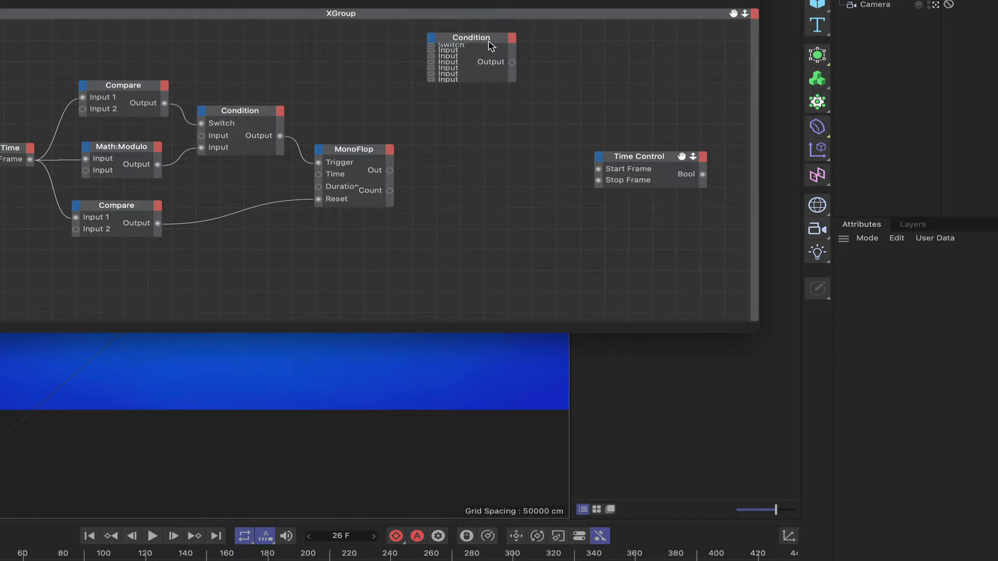
# Step: Duplicate the six-input Condition node twice, stack the copies below it, and enlarge the XPresso editor to fit them
pyautogui.keyDown('ctrl'); pyautogui.moveTo(493, 41); pyautogui.dragTo(486, 157); pyautogui.keyUp('ctrl')
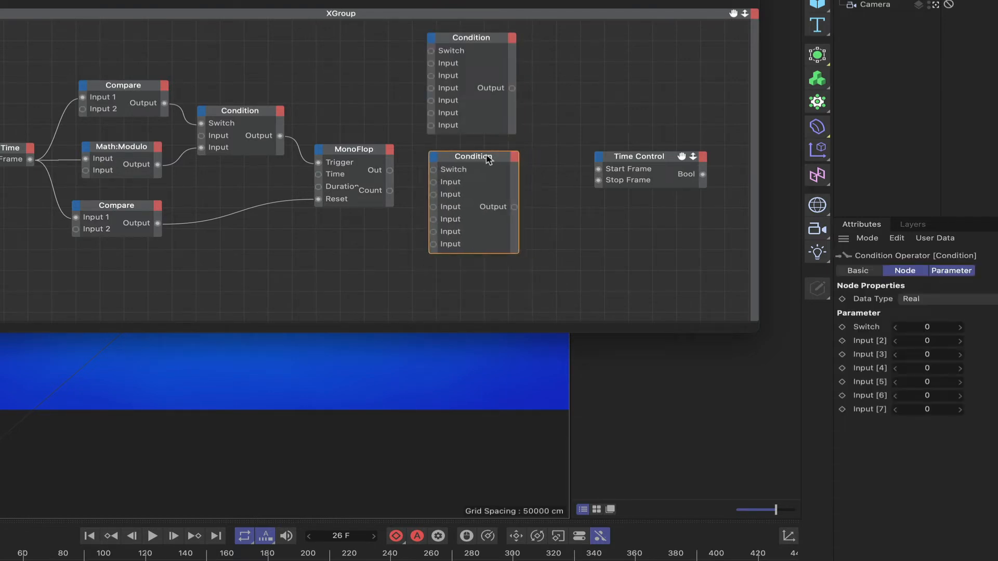
pyautogui.moveTo(757, 330); pyautogui.dragTo(848, 492)
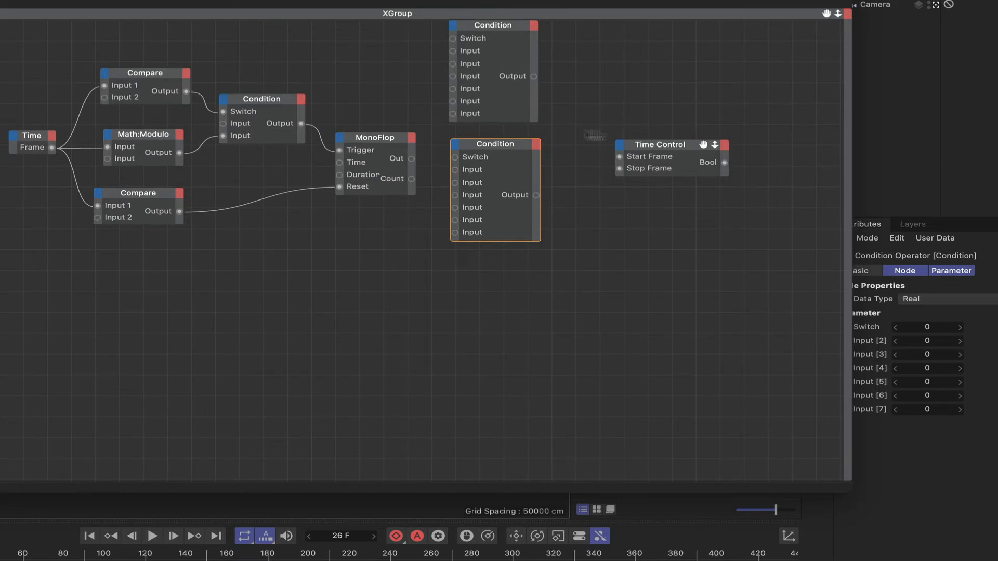
pyautogui.moveTo(504, 148); pyautogui.dragTo(507, 296)
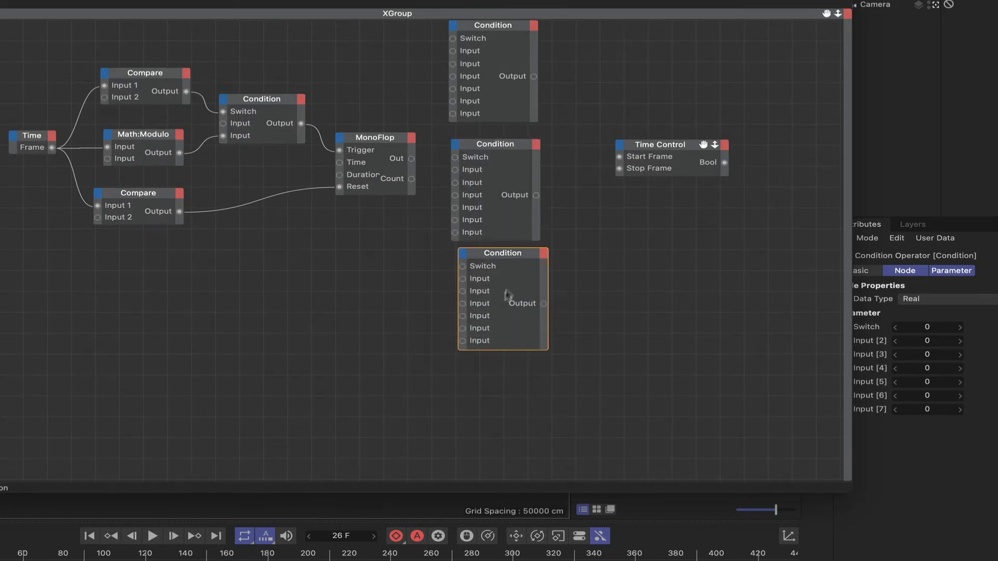
pyautogui.moveTo(514, 250); pyautogui.dragTo(515, 264)
pyautogui.moveTo(826, 15); pyautogui.dragTo(826, 31)
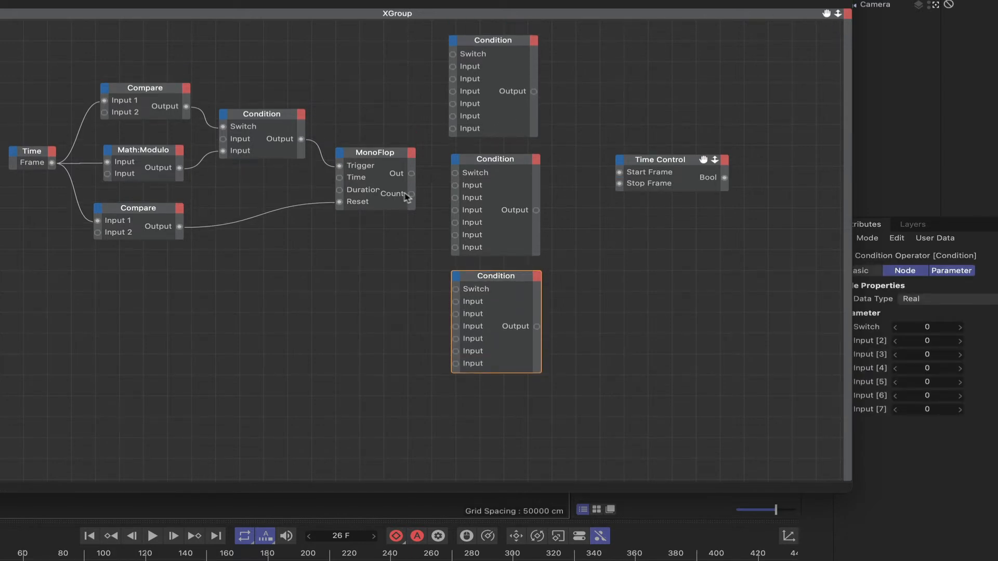
# Step: Connect the MonoFlop's Count output to the Switch port of all three six-input Condition nodes
pyautogui.moveTo(411, 194); pyautogui.dragTo(453, 55)
pyautogui.moveTo(411, 194); pyautogui.dragTo(456, 289)
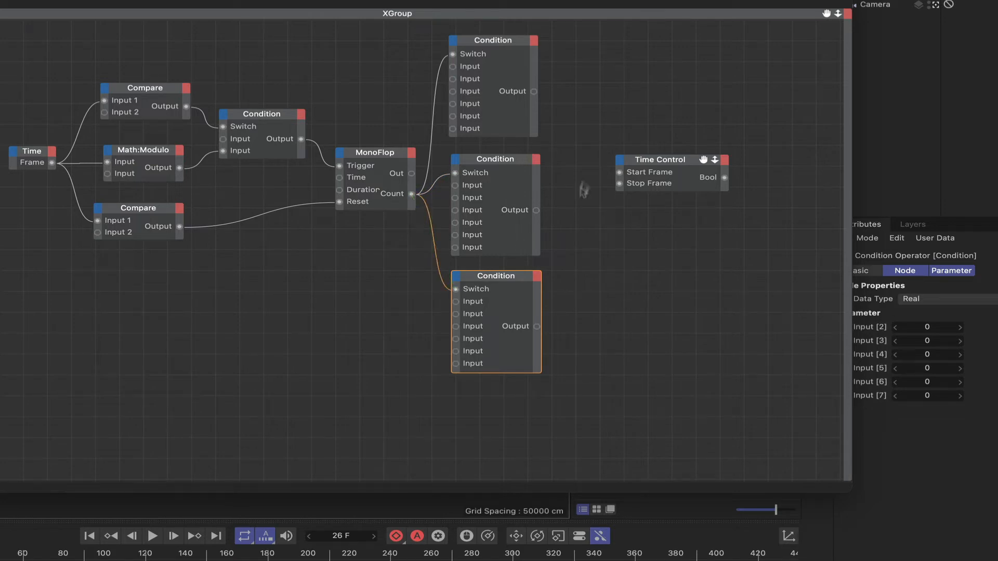
pyautogui.moveTo(587, 68); pyautogui.dragTo(520, 211)
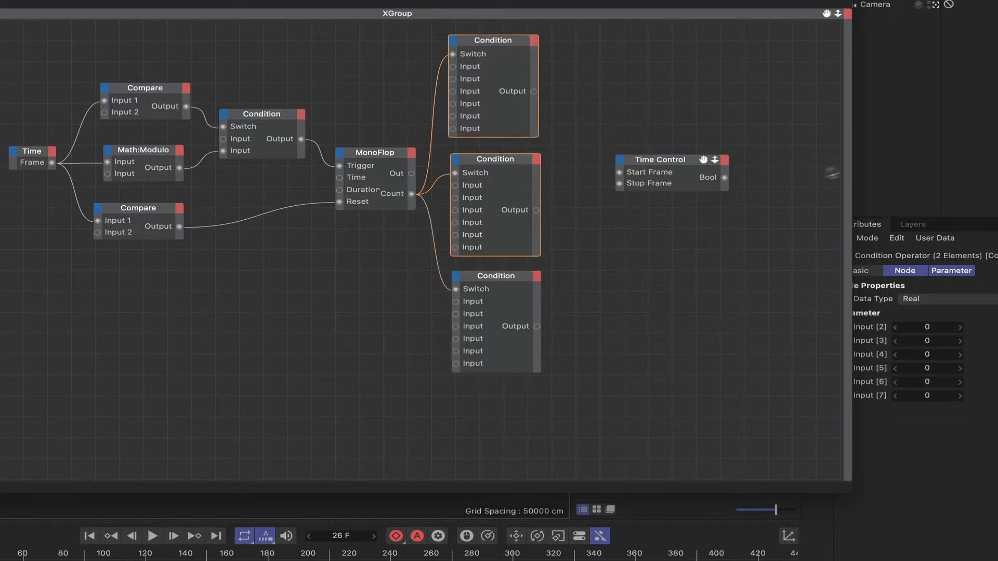
pyautogui.moveTo(838, 13); pyautogui.dragTo(750, 16)
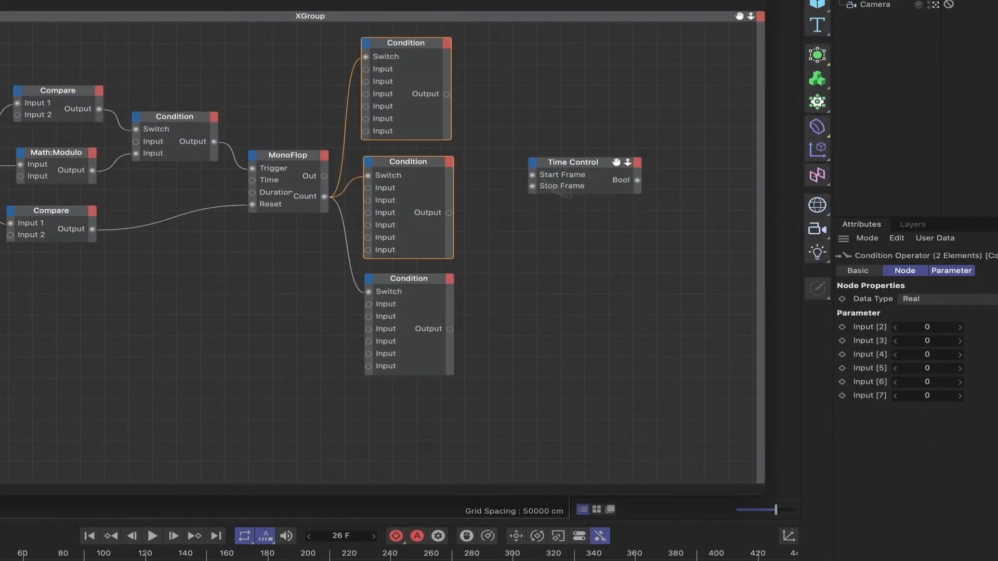
# Step: Set the lowest Condition node's data type to String and shift the node slightly down
pyautogui.click(433, 283)
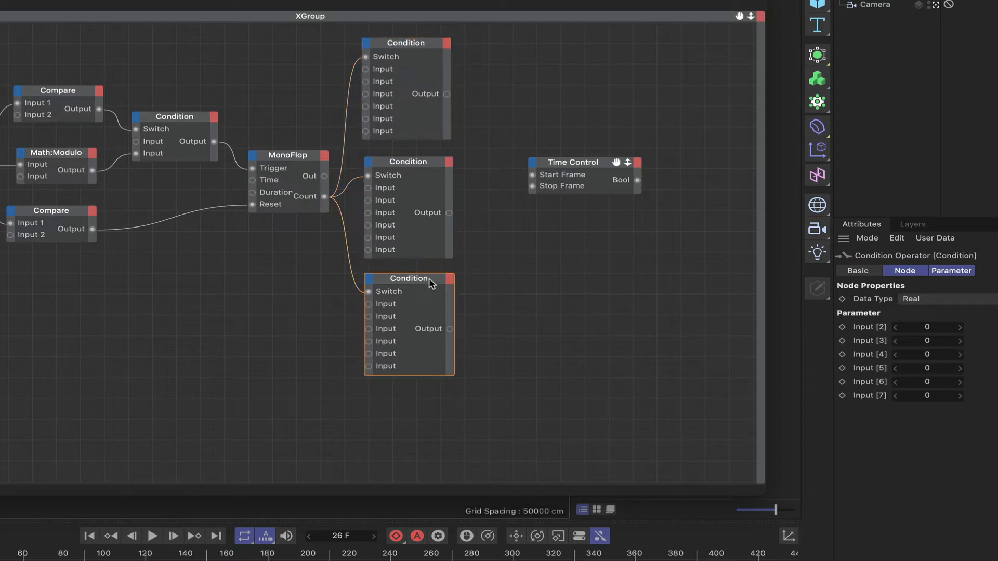
pyautogui.click(931, 300)
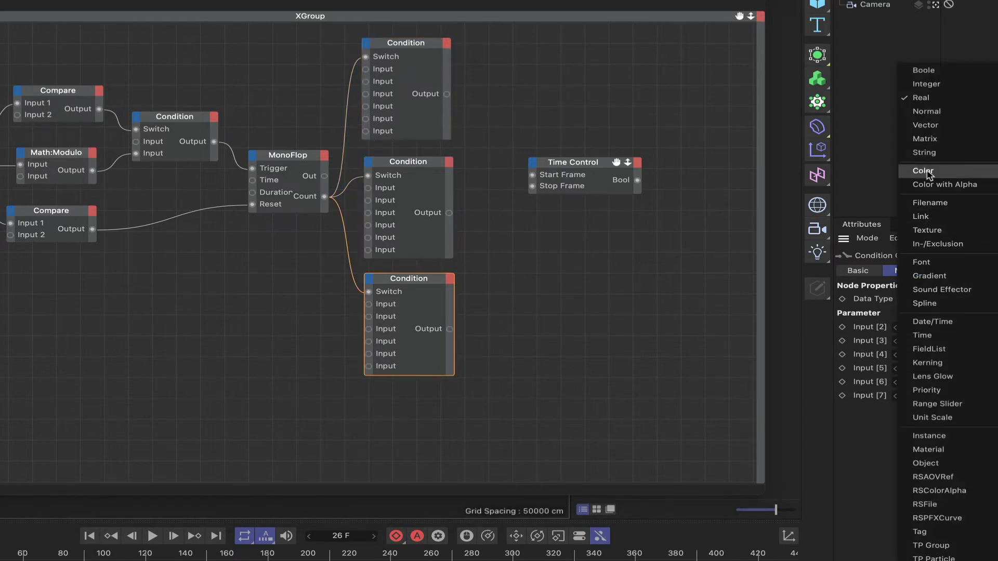
pyautogui.click(925, 153)
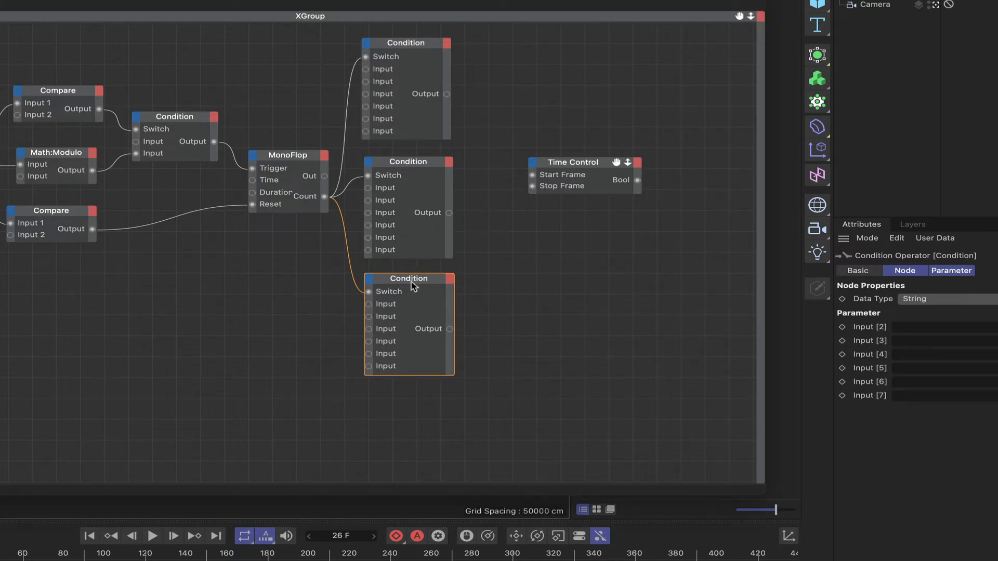
pyautogui.moveTo(414, 284); pyautogui.dragTo(414, 292)
pyautogui.click(496, 190)
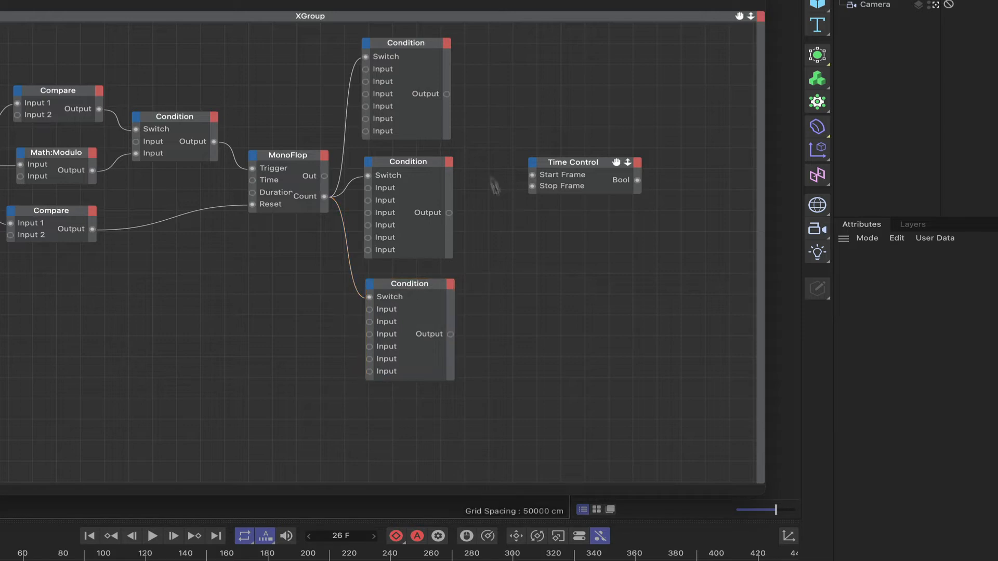
# Step: Set the top six-input Condition node's Input [3] to 75, Input [4] to 150 and Input [5] to 225
pyautogui.click(435, 46)
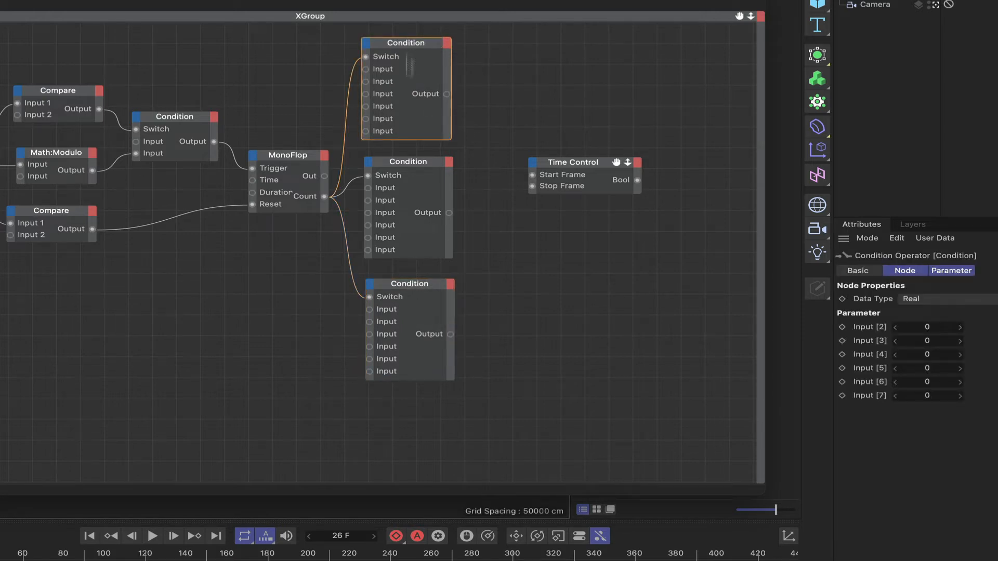
pyautogui.click(928, 341)
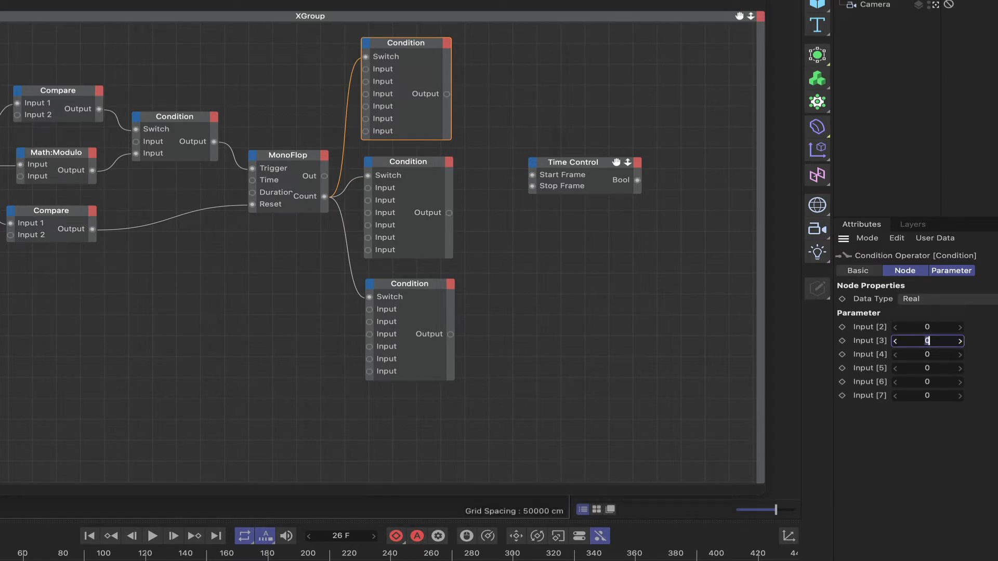
pyautogui.write('75')
pyautogui.click(924, 352)
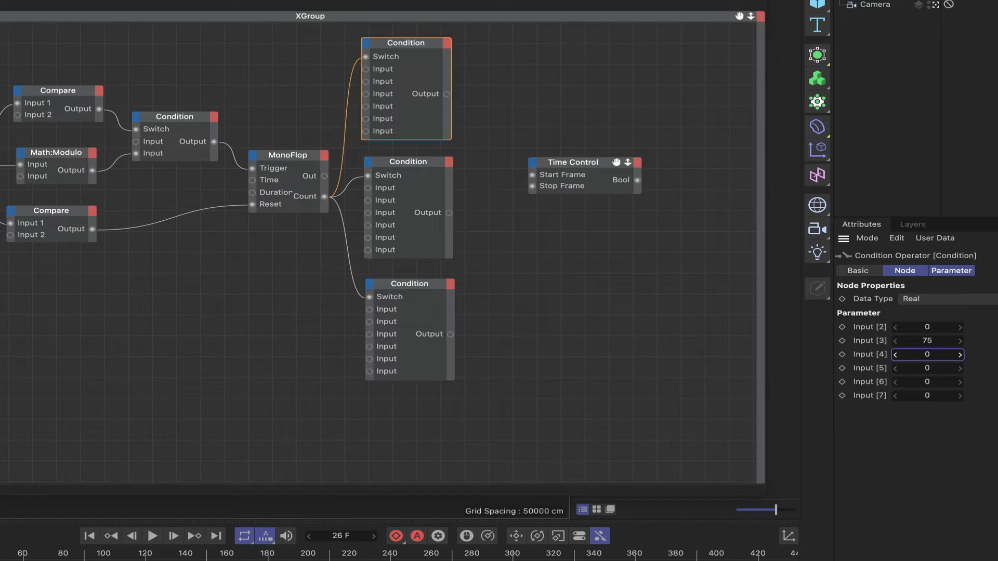
pyautogui.write('15')
pyautogui.press('Tab')
pyautogui.write('2')
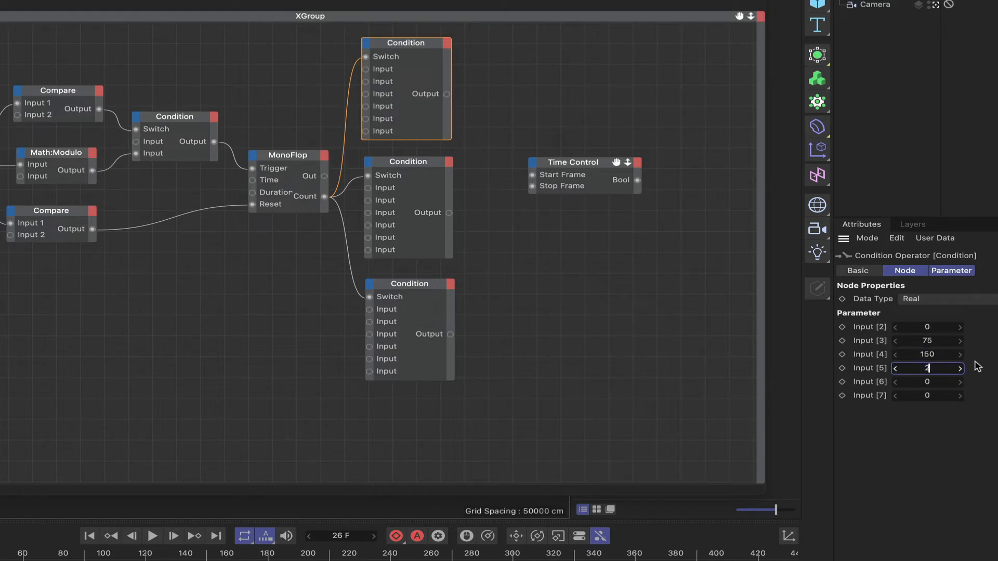
pyautogui.write('25')
# Step: Set the top Condition node's Input [6] to 300 and Input [7] to 375, and connect its Output to Time Control's Start Frame
pyautogui.click(936, 382)
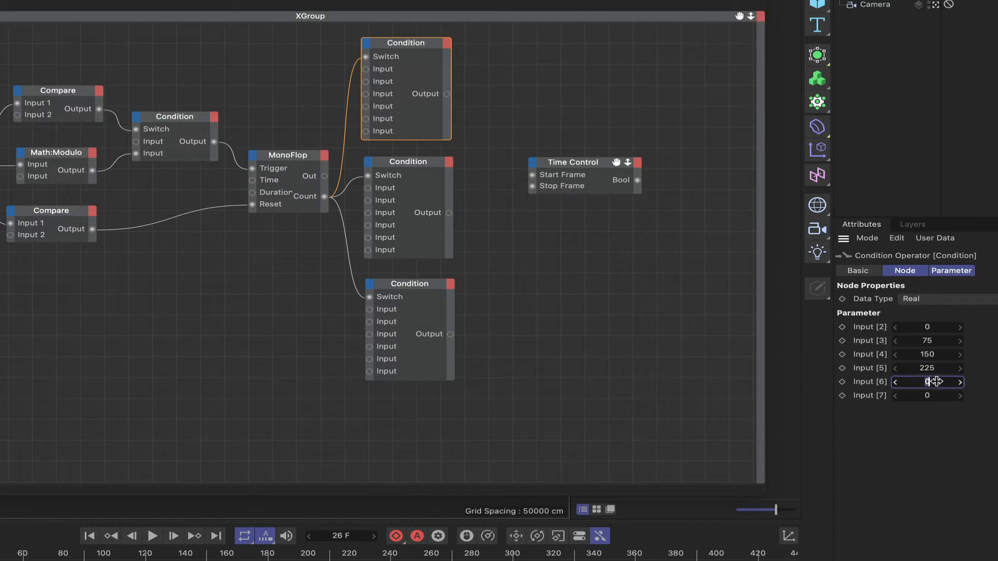
pyautogui.write('300')
pyautogui.click(928, 397)
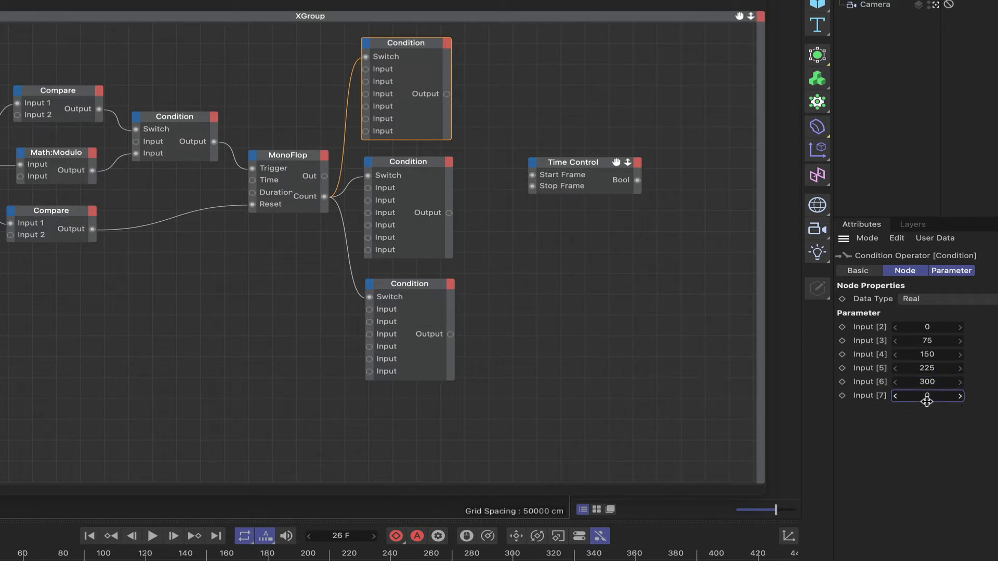
pyautogui.write('375')
pyautogui.moveTo(448, 94); pyautogui.dragTo(532, 174)
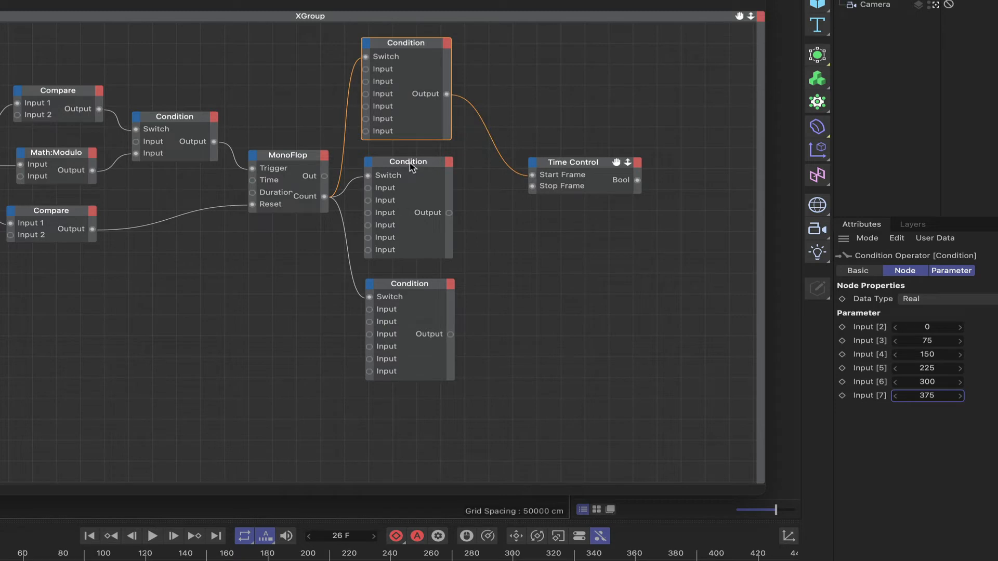
# Step: Set the middle six-input Condition node's Input [2] to 60, Input [3] to 135 and Input [4] to 210
pyautogui.click(412, 177)
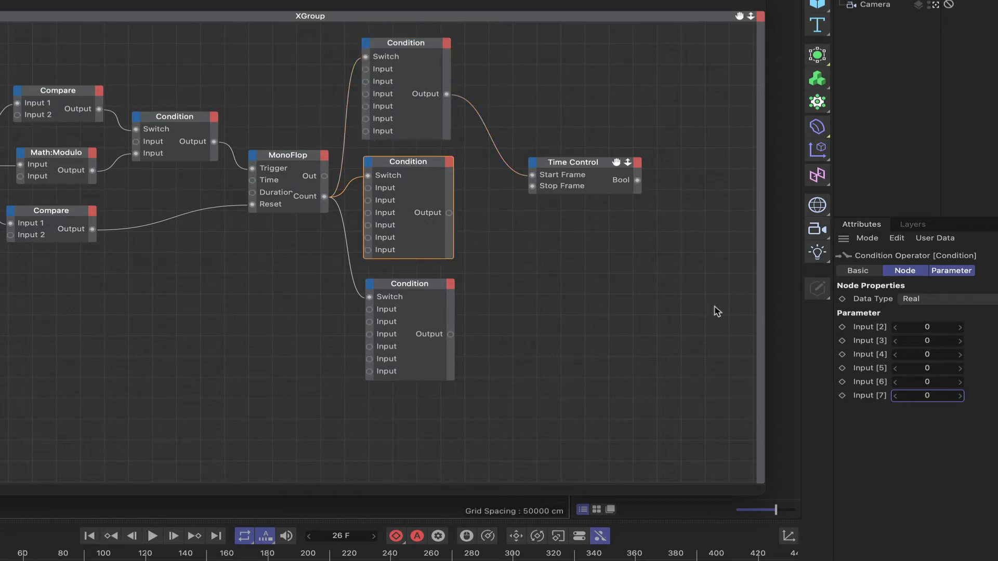
pyautogui.click(928, 327)
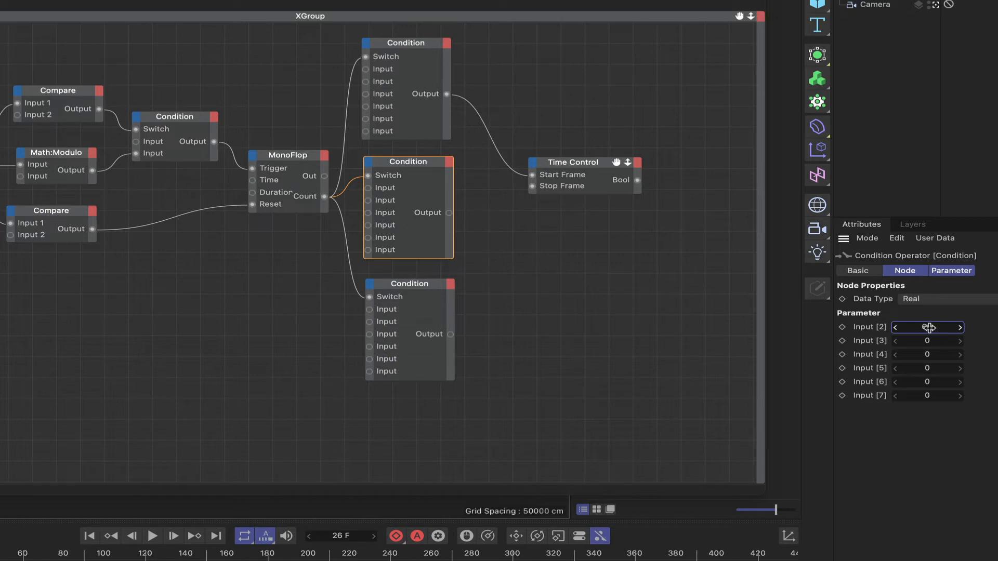
pyautogui.click(412, 45)
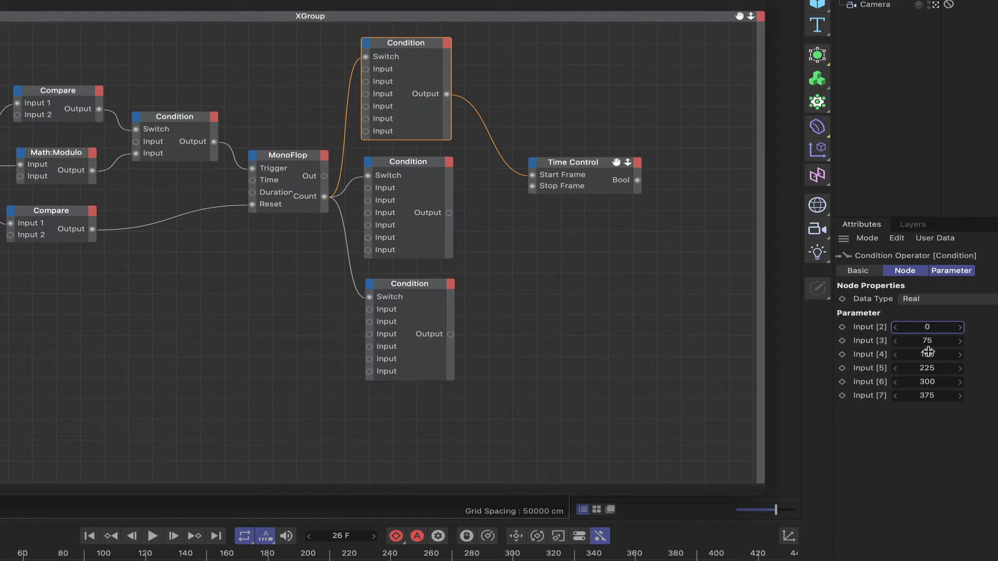
pyautogui.click(428, 165)
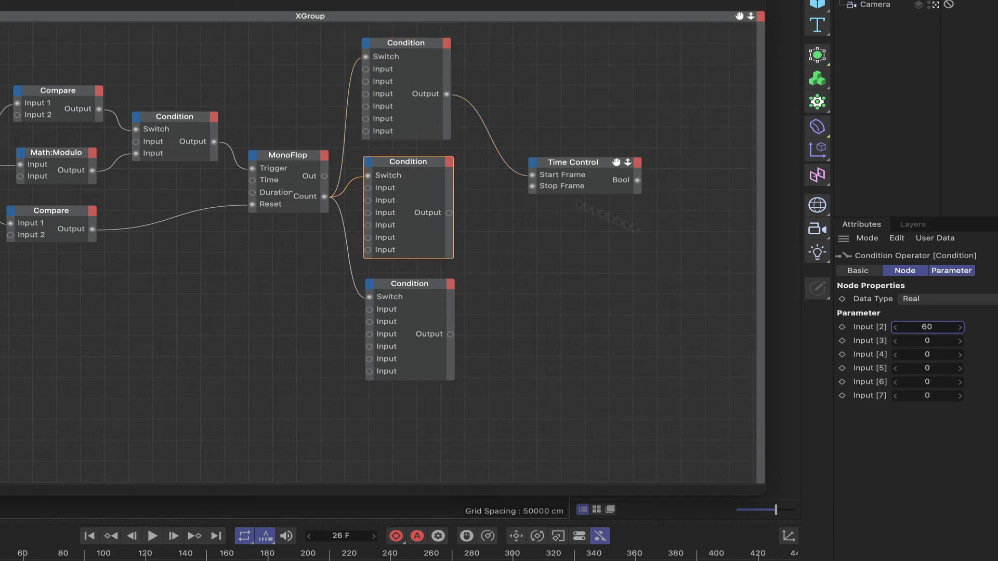
pyautogui.click(926, 341)
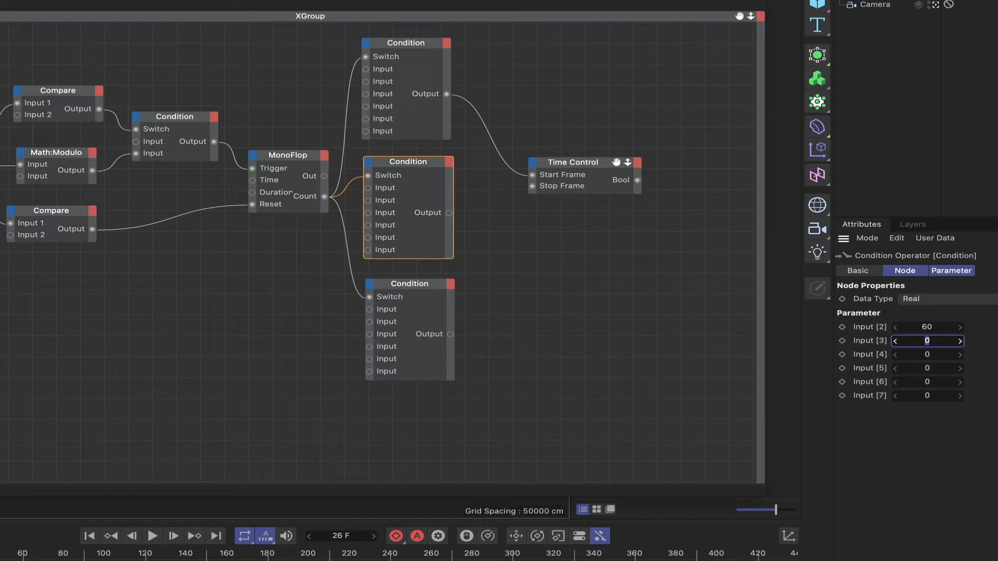
pyautogui.write('135')
pyautogui.click(927, 355)
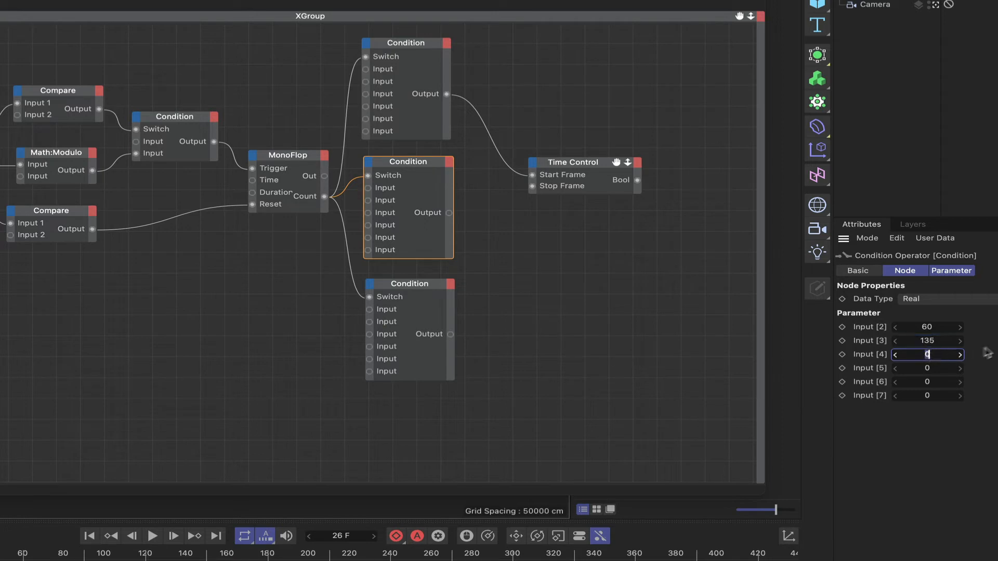
pyautogui.write('210')
# Step: Set the middle Condition node's Input [5] to 285, Input [6] to 360 and Input [7] to 435, and connect its Output to Stop Frame
pyautogui.press('Tab')
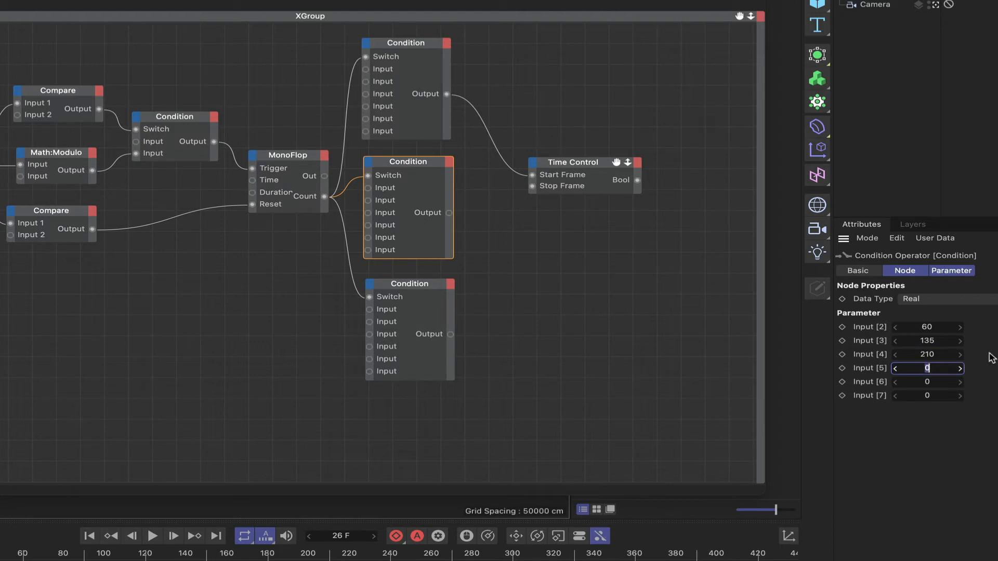
pyautogui.write('285')
pyautogui.click(942, 382)
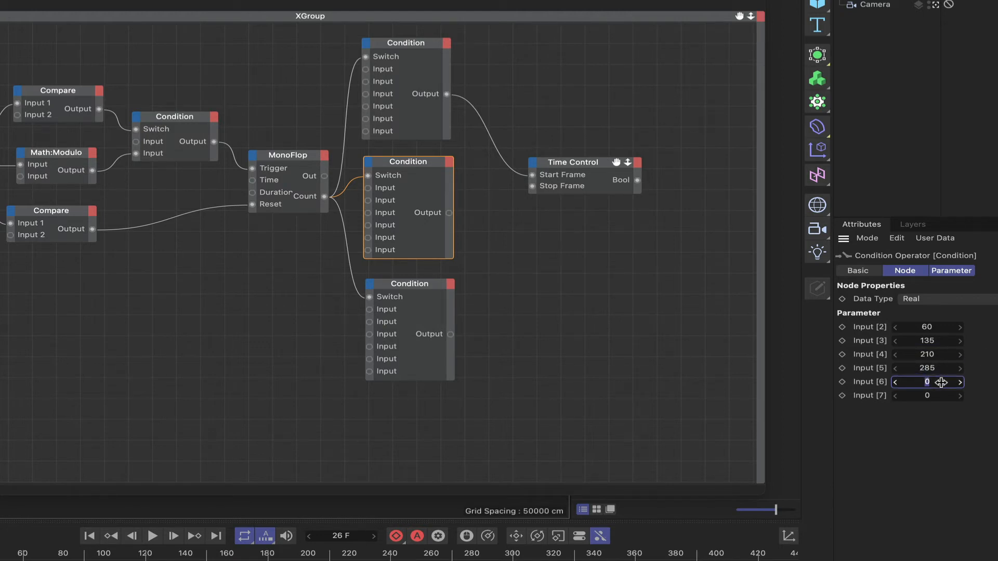
pyautogui.write('360')
pyautogui.click(926, 394)
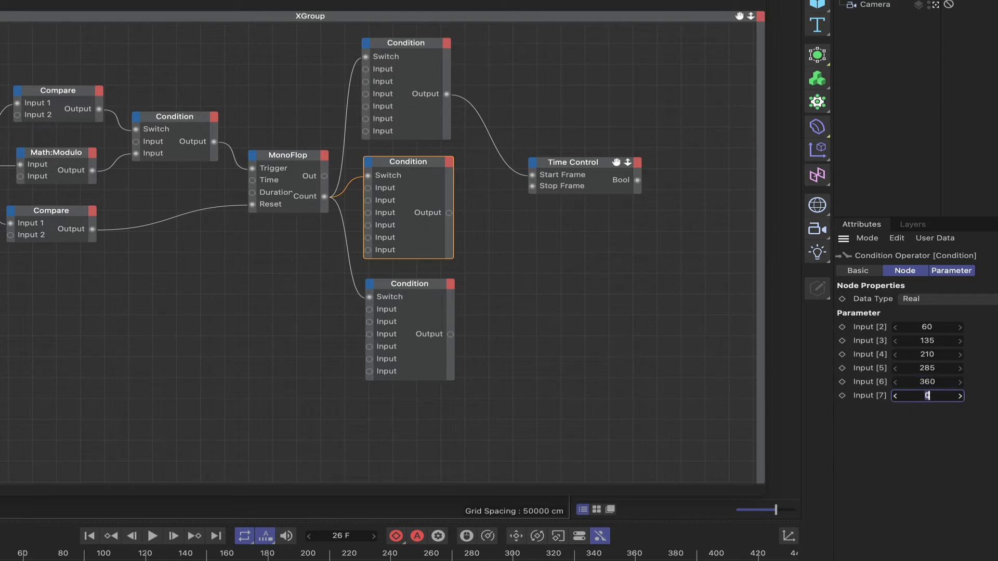
pyautogui.write('435')
pyautogui.moveTo(448, 212); pyautogui.dragTo(532, 186)
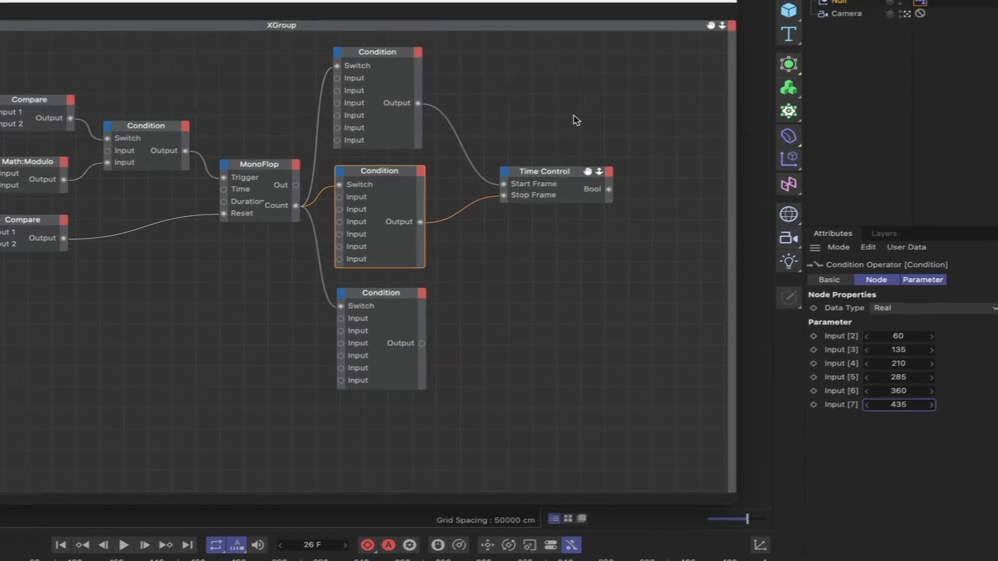
# Step: Set the lowest Condition node's Input [3] to "Hello There!", Input [4] to "Welcomr to Expresso Mechanic TV" and Input [5] to "Here's Hoping you Learn Something New"
pyautogui.click(312, 332)
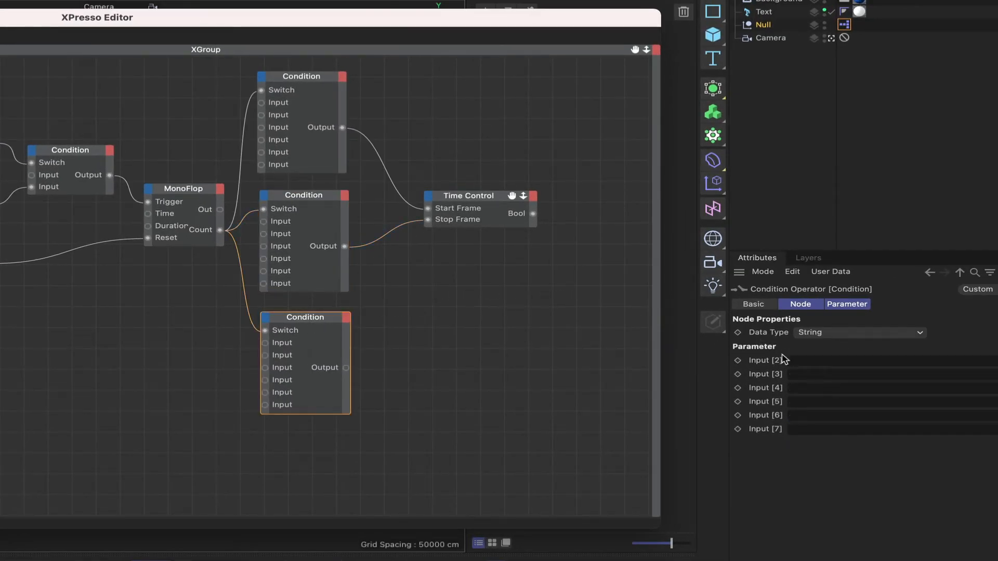
pyautogui.click(806, 374)
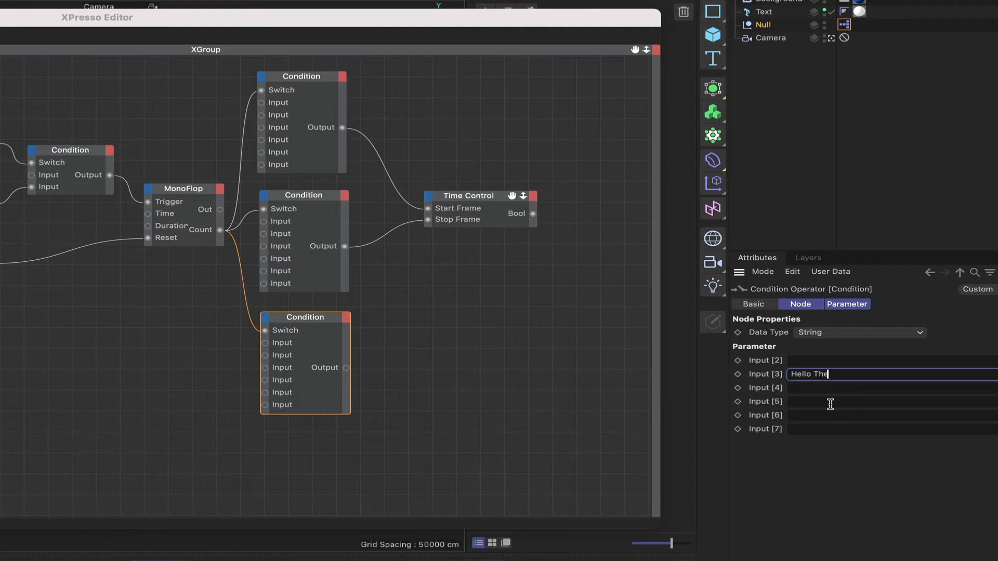
pyautogui.click(821, 388)
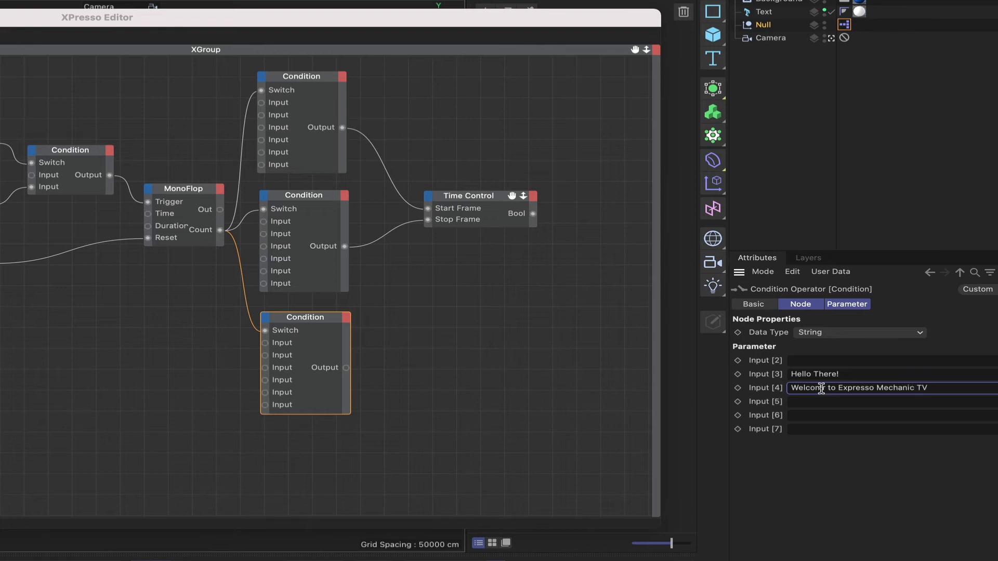
pyautogui.click(819, 402)
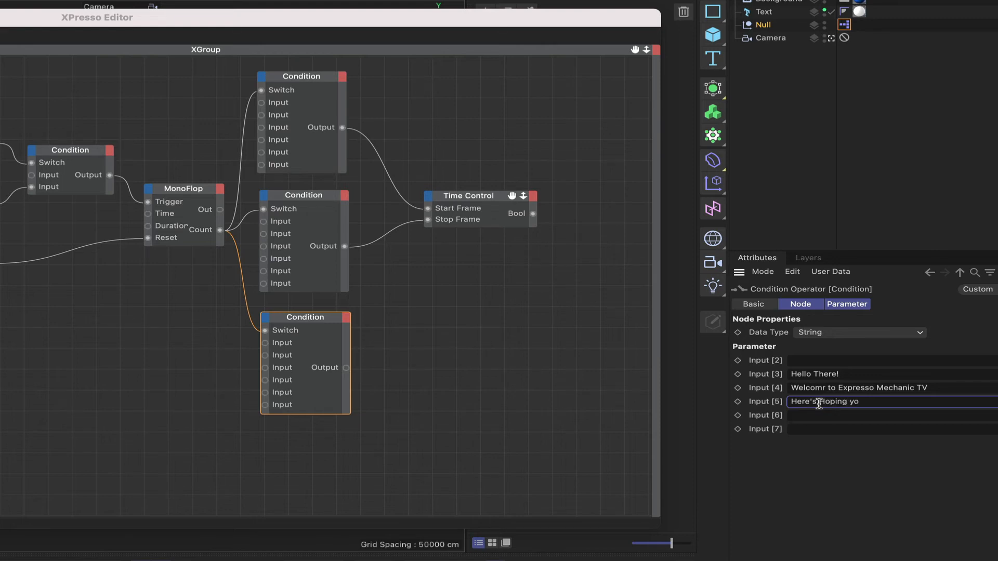
pyautogui.write("Here's Hoping you Learn Something New")
# Step: Set the String Condition node's Input [6] to "Now Sit Back..." and Input [7] to "And Enjoy the Show!"
pyautogui.click(906, 416)
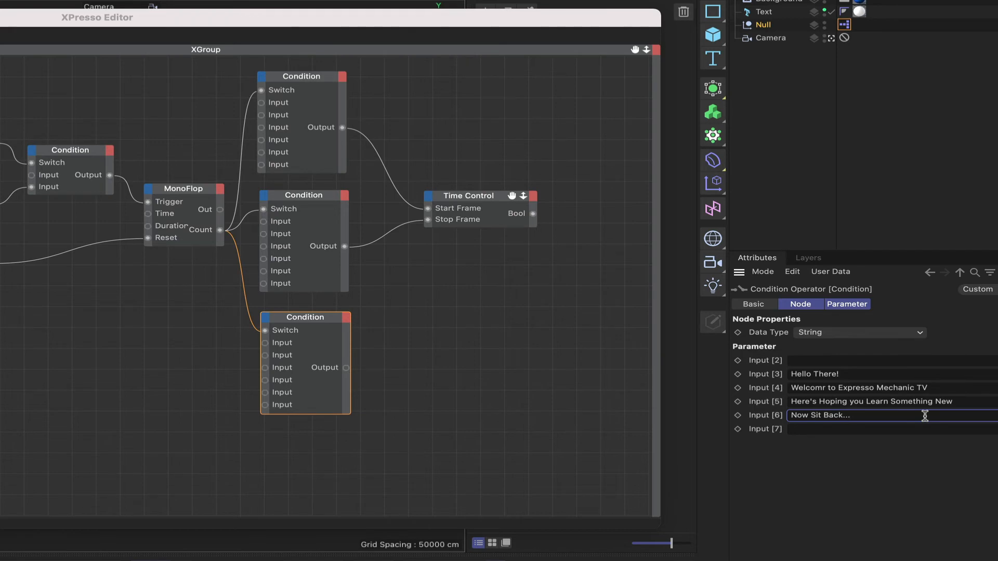
pyautogui.click(908, 425)
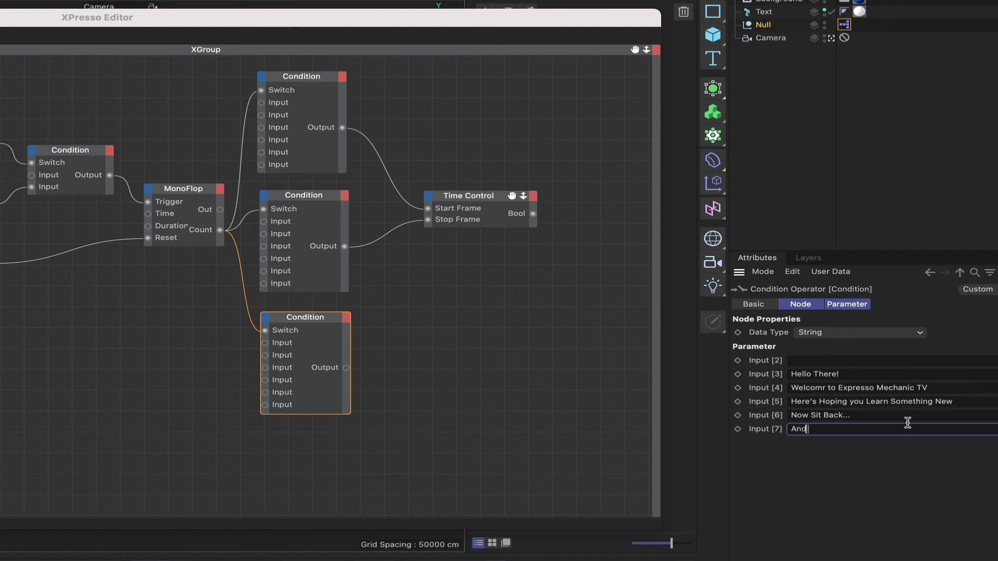
pyautogui.write('And Enjoy the Show')
pyautogui.write('!')
# Step: Correct the first word of Input [4] to "Welcome" and capitalize "You" in Input [5] of the String Condition node
pyautogui.click(827, 388)
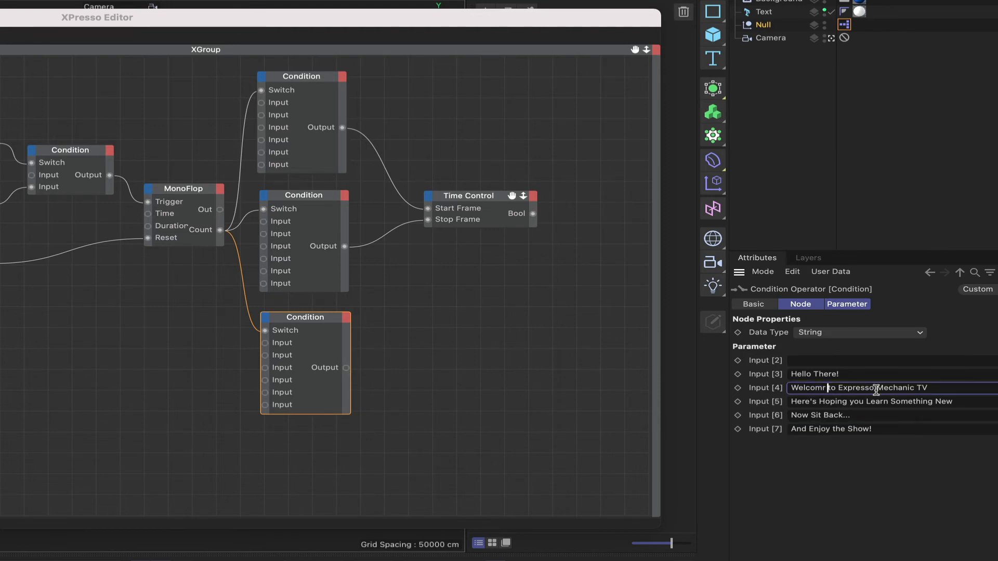
pyautogui.press('BackSpace')
pyautogui.press('BackSpace')
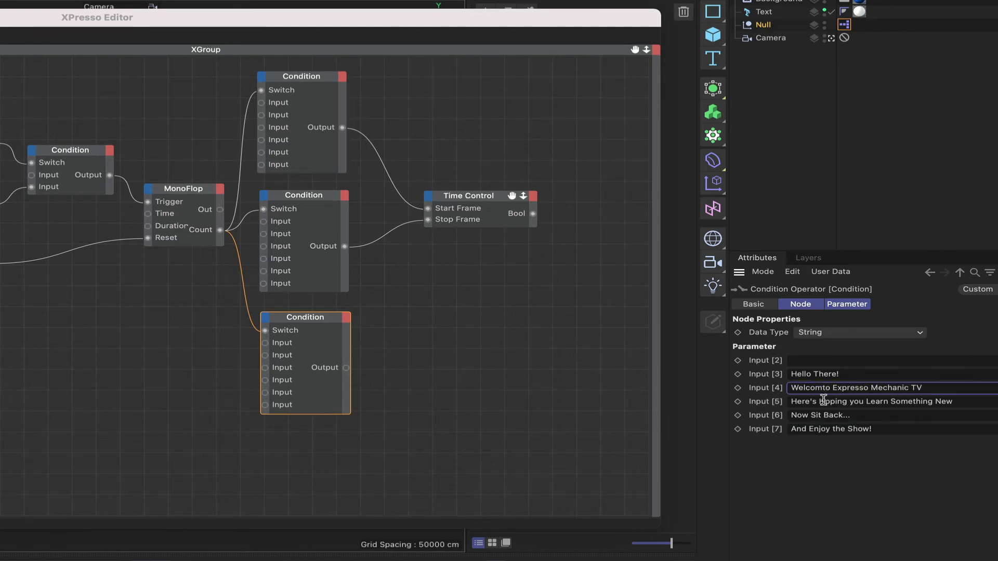
pyautogui.write('e')
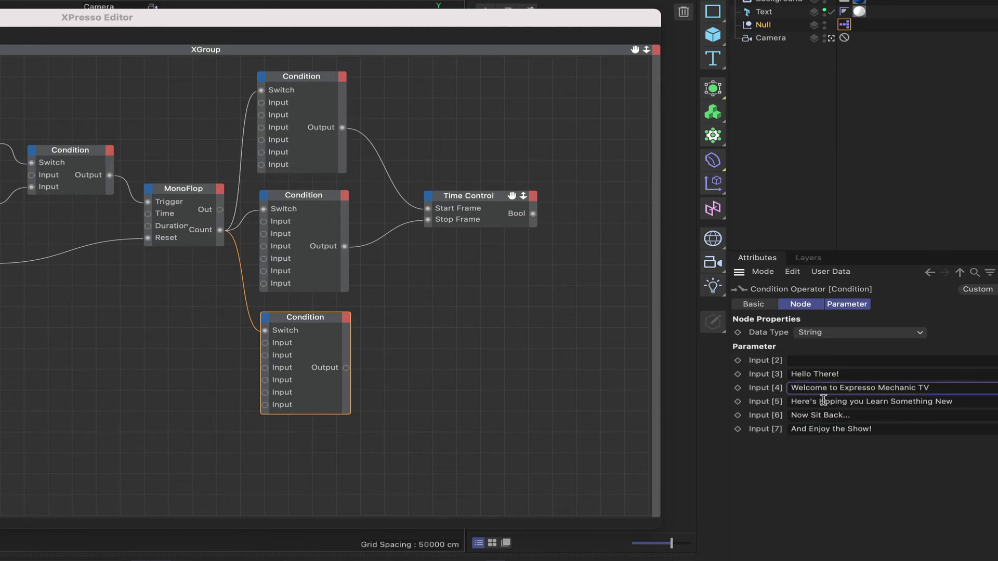
pyautogui.click(855, 405)
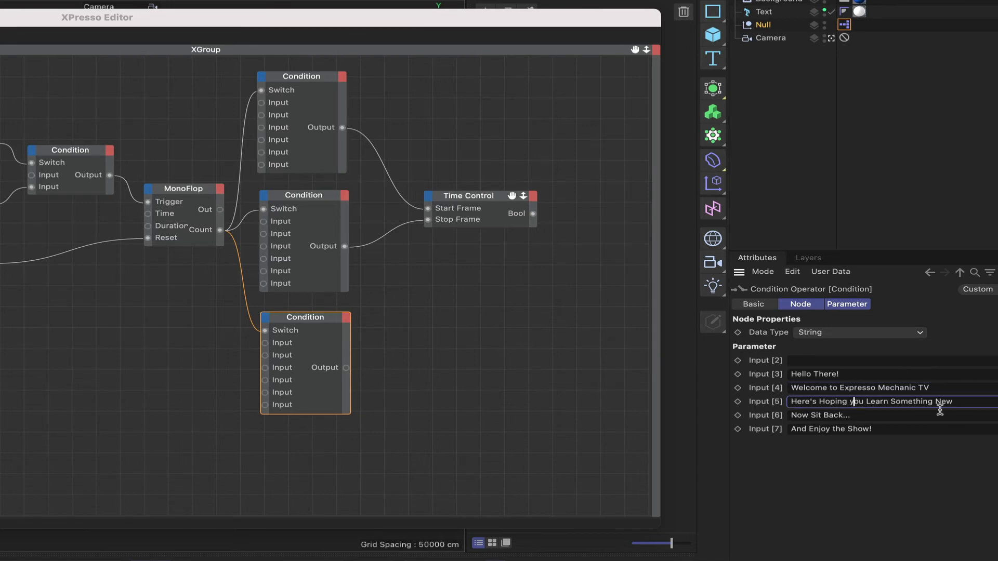
pyautogui.press('BackSpace')
pyautogui.write('Y')
# Step: Add the Text object as a node beyond Time Control and give it a Visible in Editor input port
pyautogui.moveTo(635, 49); pyautogui.dragTo(515, 49)
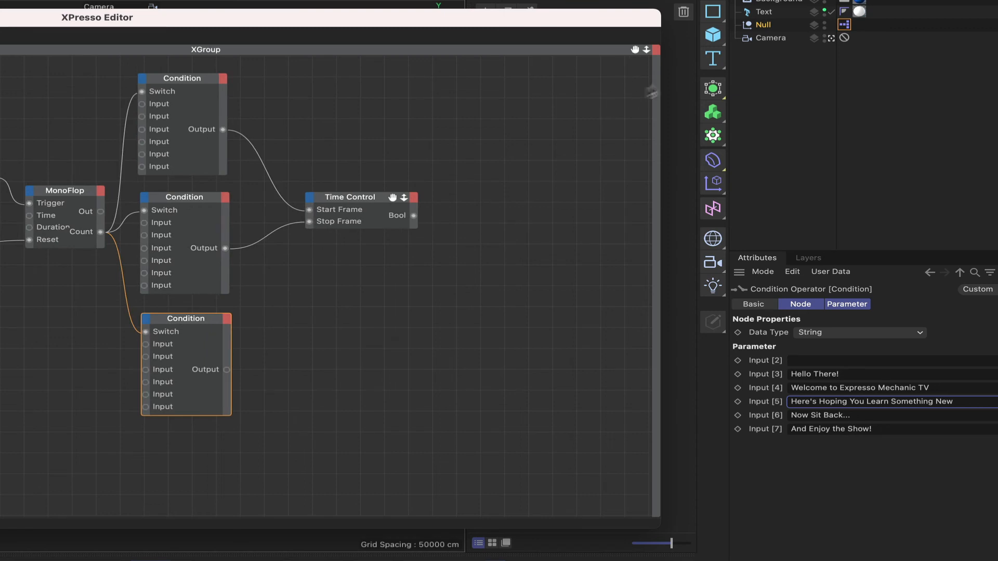
pyautogui.click(765, 13)
pyautogui.moveTo(767, 16); pyautogui.dragTo(557, 218)
pyautogui.click(539, 213)
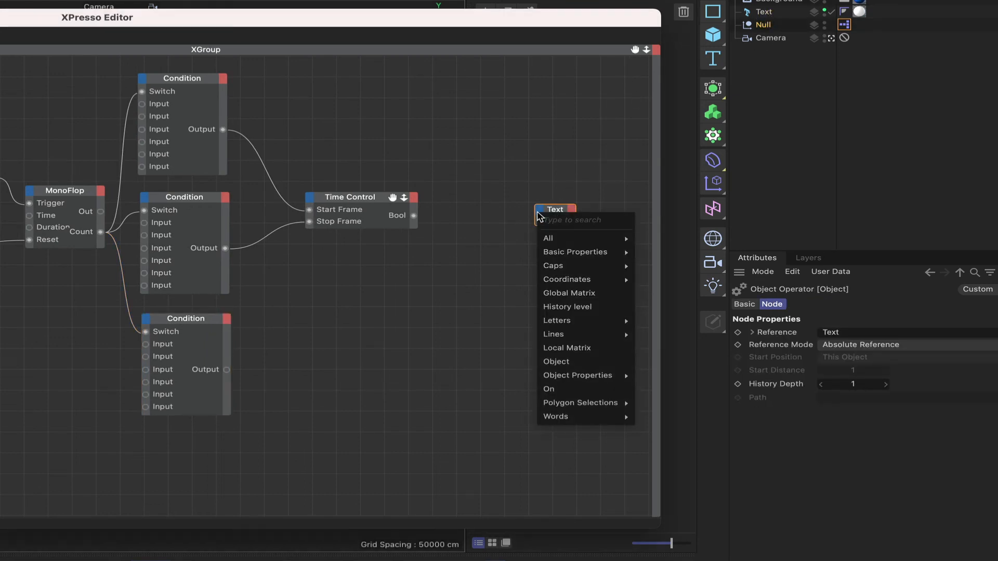
pyautogui.moveTo(551, 251)
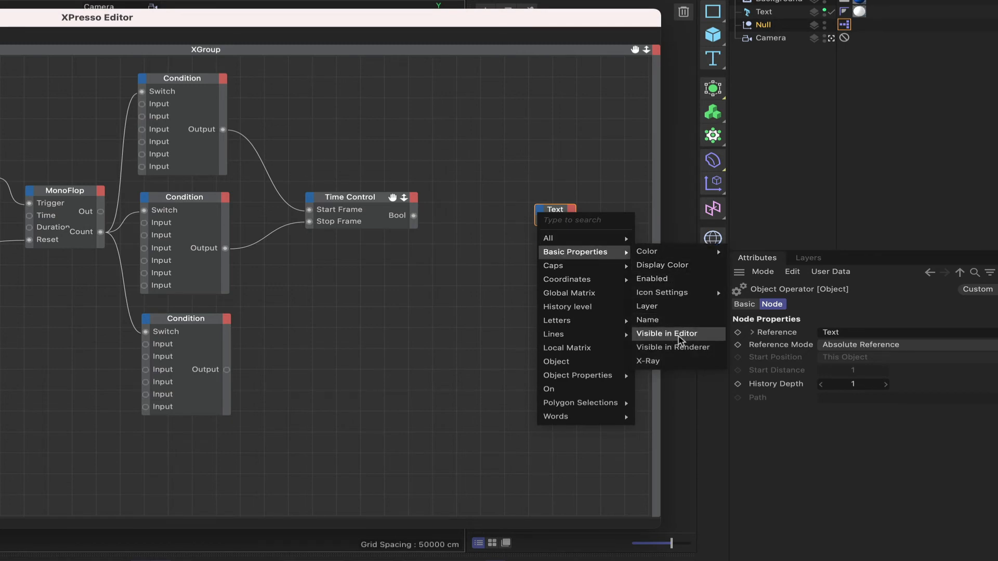
pyautogui.click(679, 337)
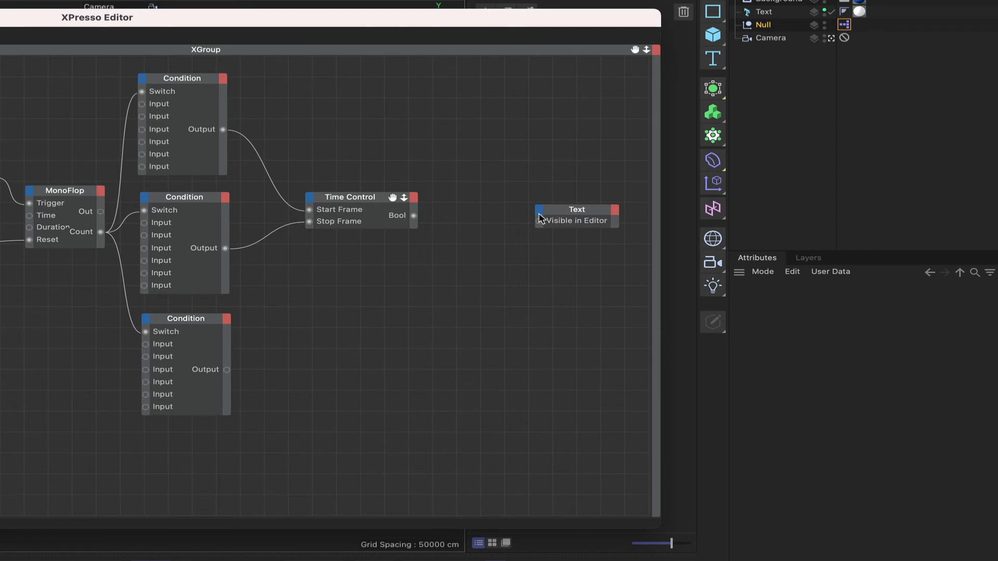
# Step: Add a Text Spline input port to the Text node and shift the node slightly farther from Time Control
pyautogui.click(540, 213)
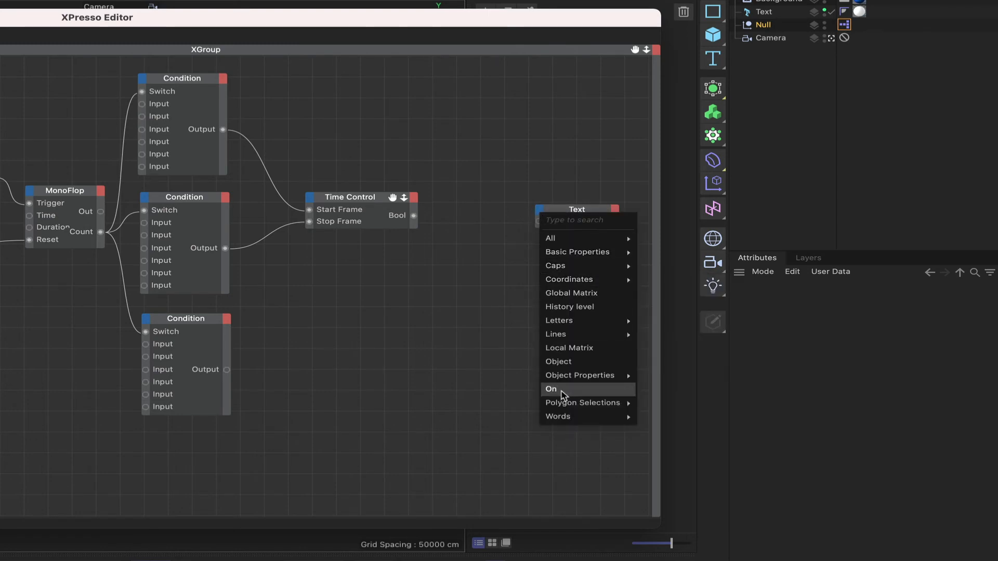
pyautogui.moveTo(562, 377)
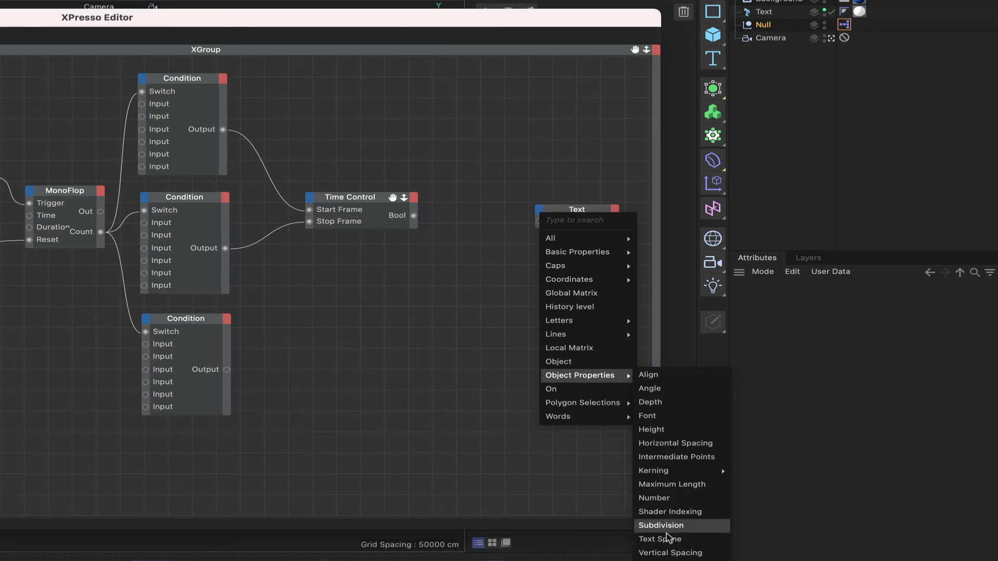
pyautogui.click(656, 542)
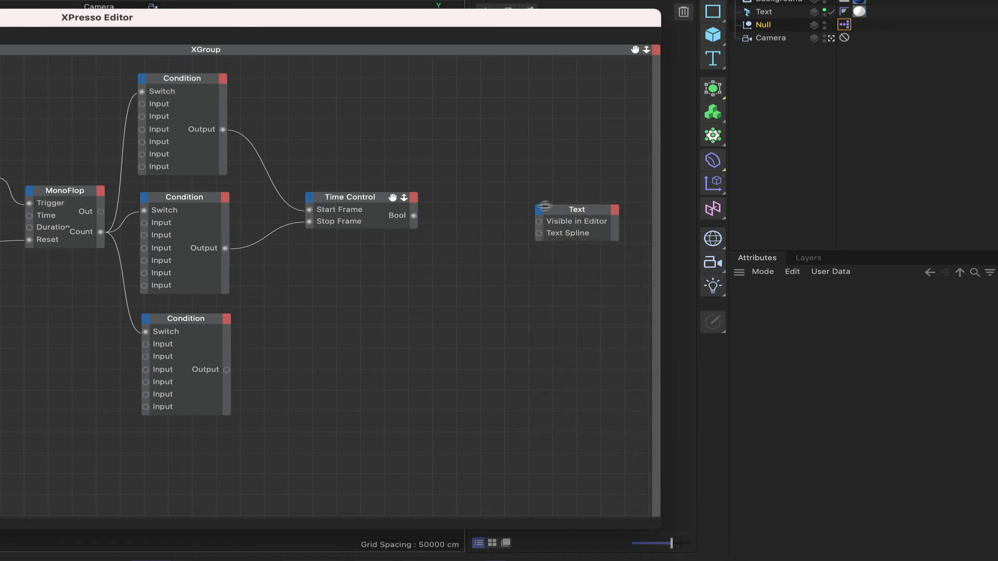
pyautogui.moveTo(554, 212); pyautogui.dragTo(571, 212)
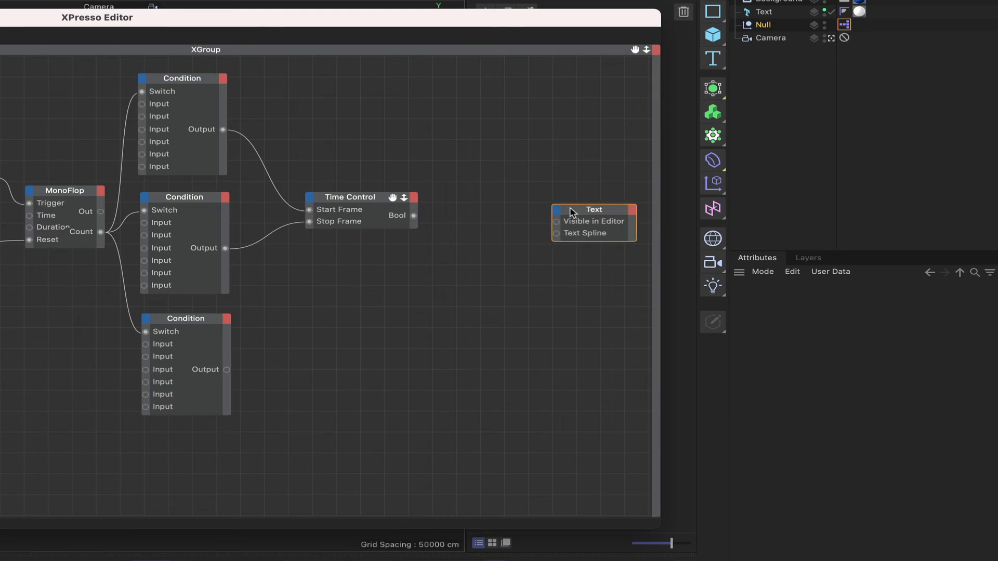
# Step: Add a NOT node to the XPresso graph and place it between the Time Control and Text nodes
pyautogui.rightClick(472, 169)
pyautogui.moveTo(494, 200)
pyautogui.moveTo(590, 192)
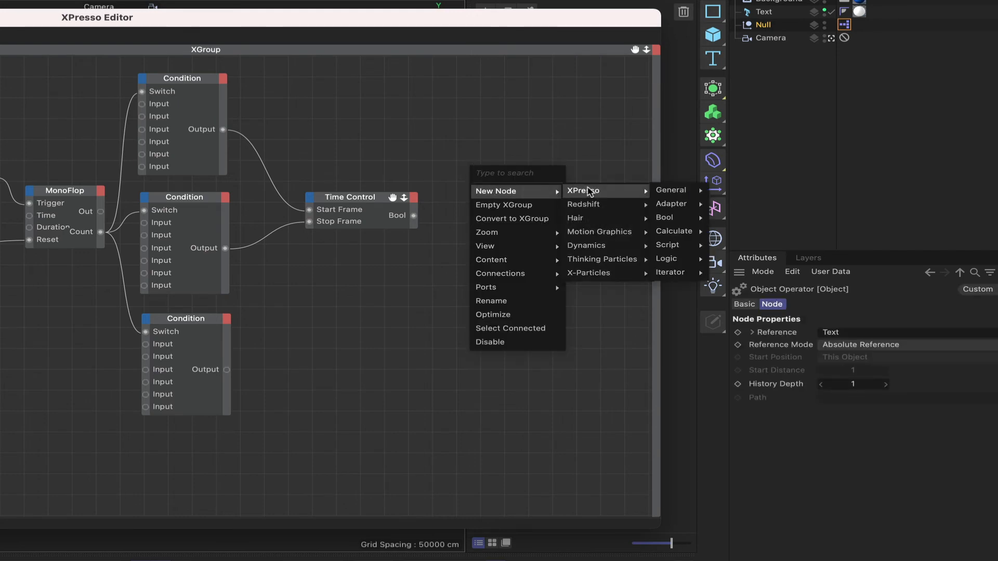
pyautogui.moveTo(673, 196)
pyautogui.moveTo(675, 221)
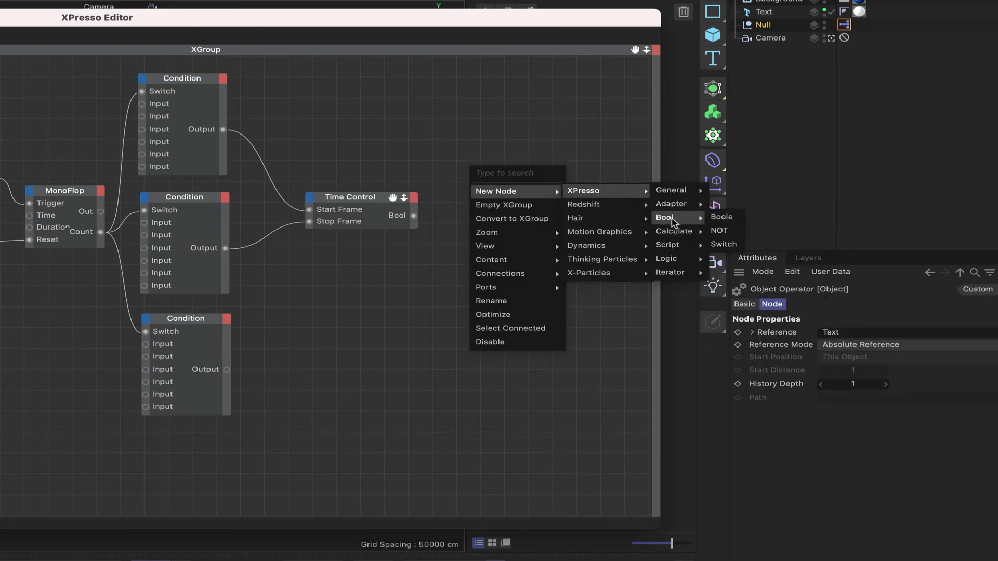
pyautogui.click(727, 234)
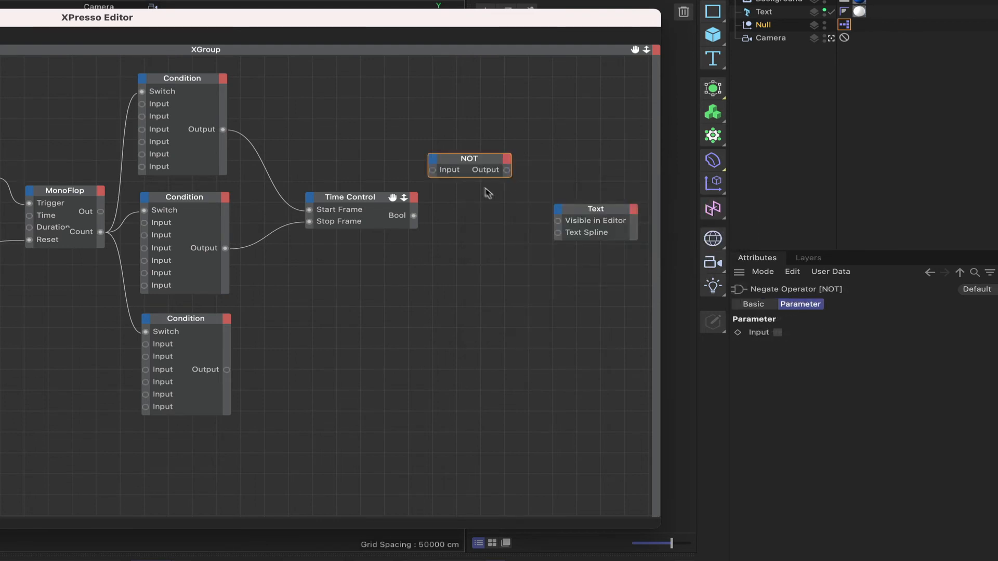
pyautogui.moveTo(474, 165); pyautogui.dragTo(491, 215)
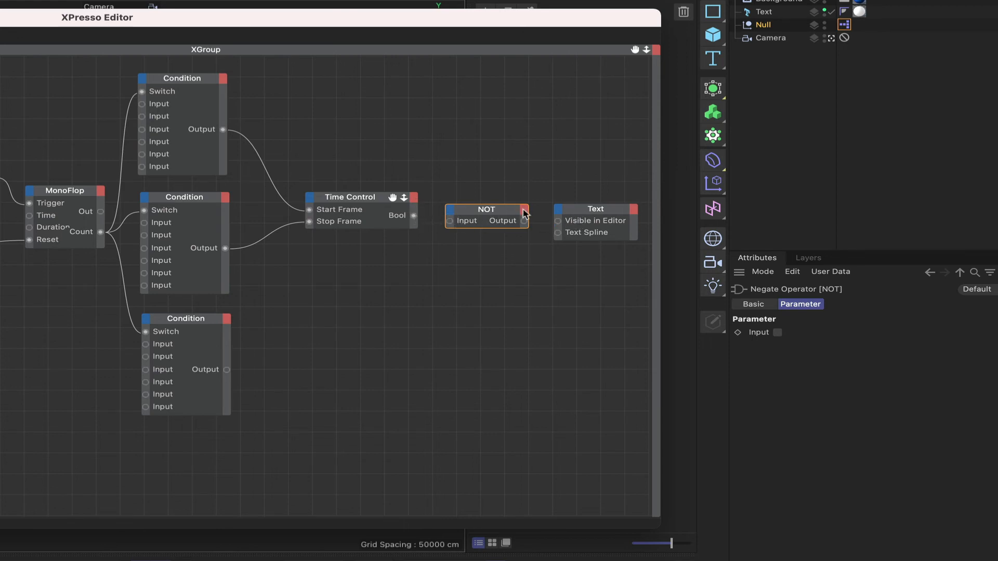
# Step: Wire Time Control's Bool through NOT into Text's Visible in Editor, and the lowest Condition's Output into Text Spline
pyautogui.moveTo(414, 215); pyautogui.dragTo(450, 223)
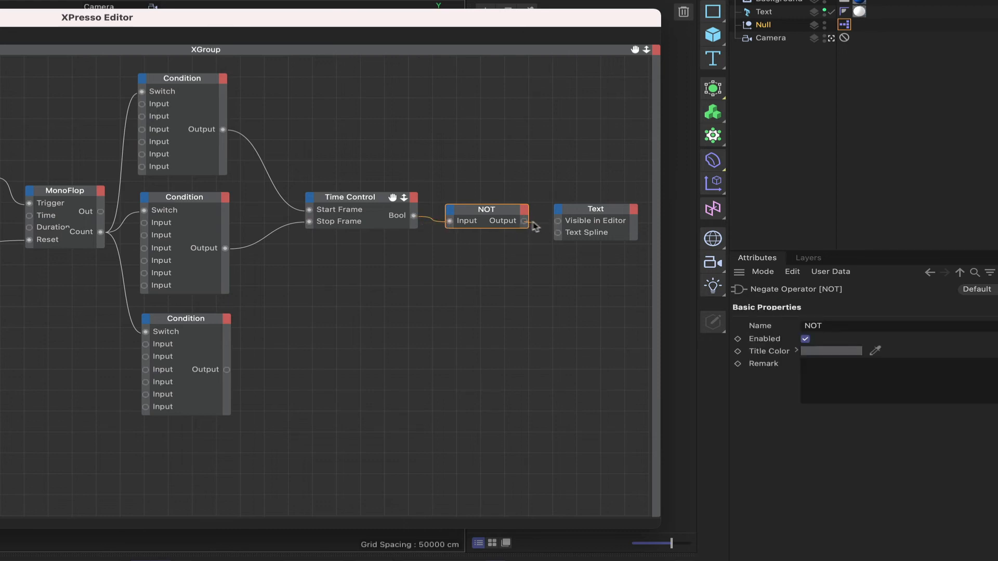
pyautogui.moveTo(533, 224); pyautogui.dragTo(557, 223)
pyautogui.moveTo(227, 370); pyautogui.dragTo(558, 235)
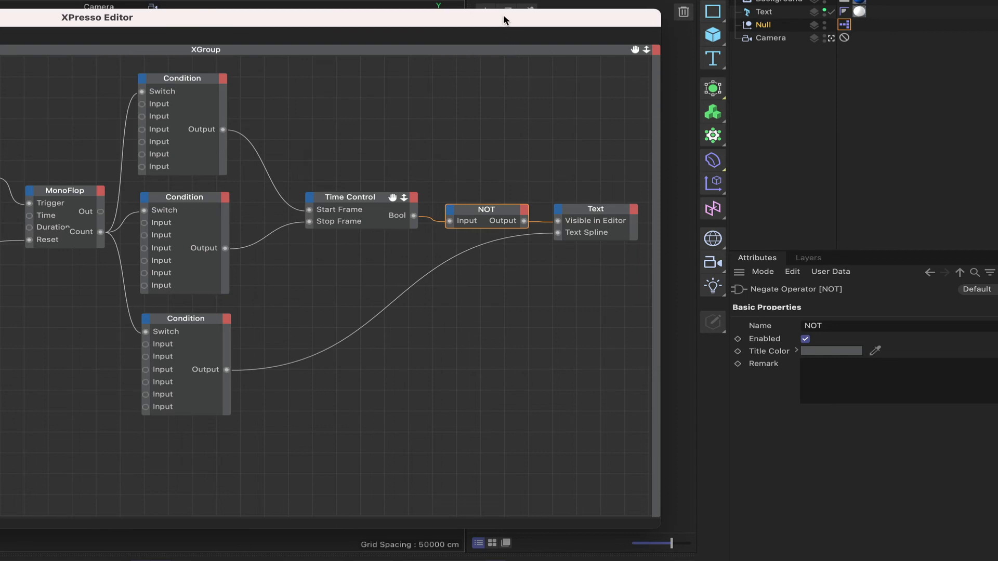
# Step: Widen the XPresso Editor and shift its nodes to review the complete network, and close the editor
pyautogui.moveTo(504, 16); pyautogui.dragTo(655, 45)
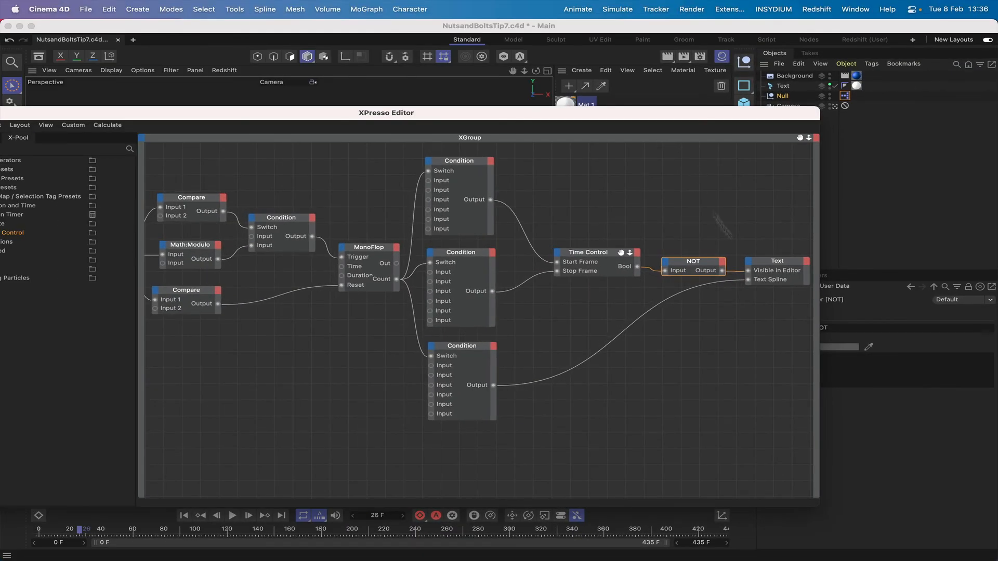
pyautogui.moveTo(819, 300); pyautogui.dragTo(968, 299)
pyautogui.click(986, 115)
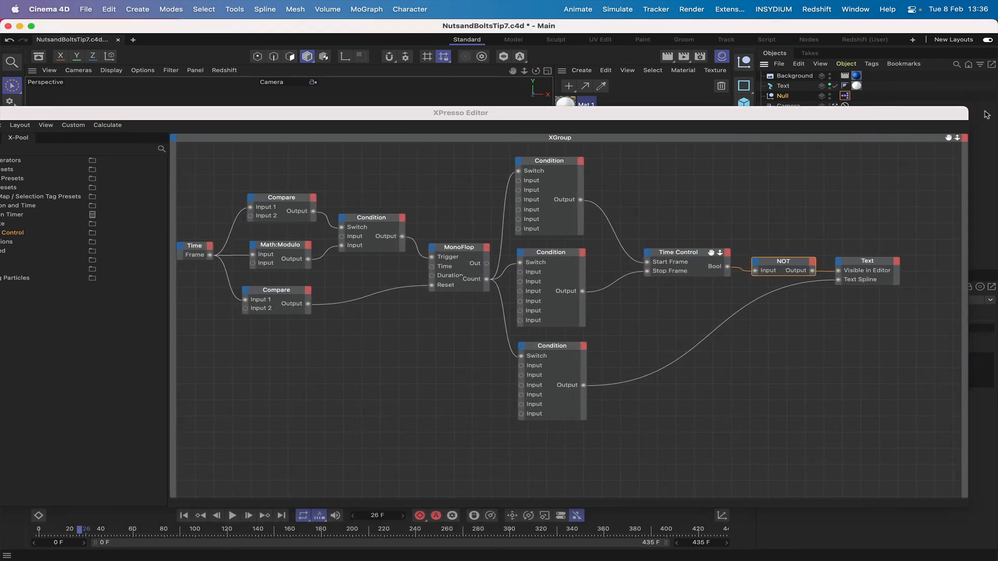
pyautogui.moveTo(949, 137); pyautogui.dragTo(980, 134)
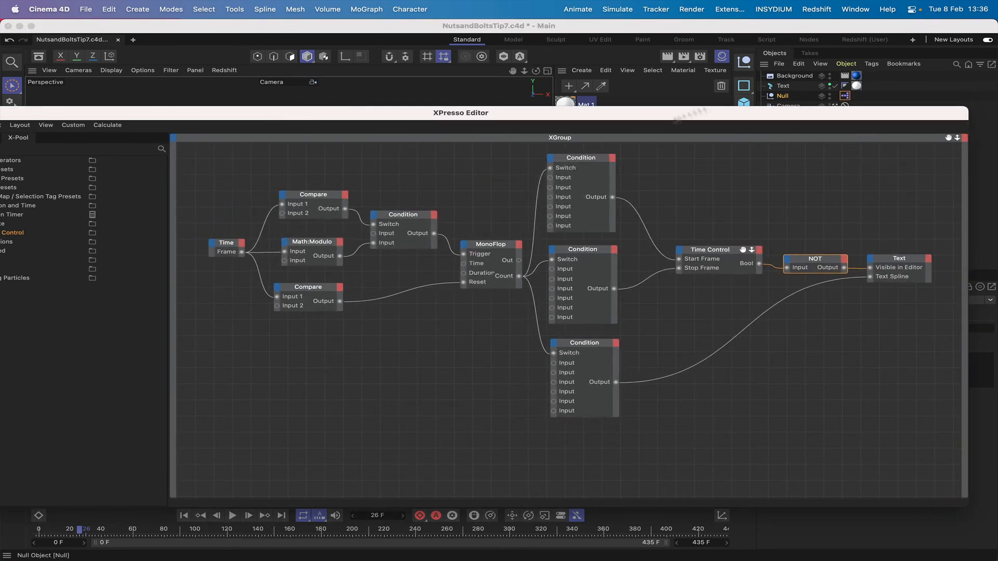
pyautogui.moveTo(141, 115); pyautogui.dragTo(188, 108)
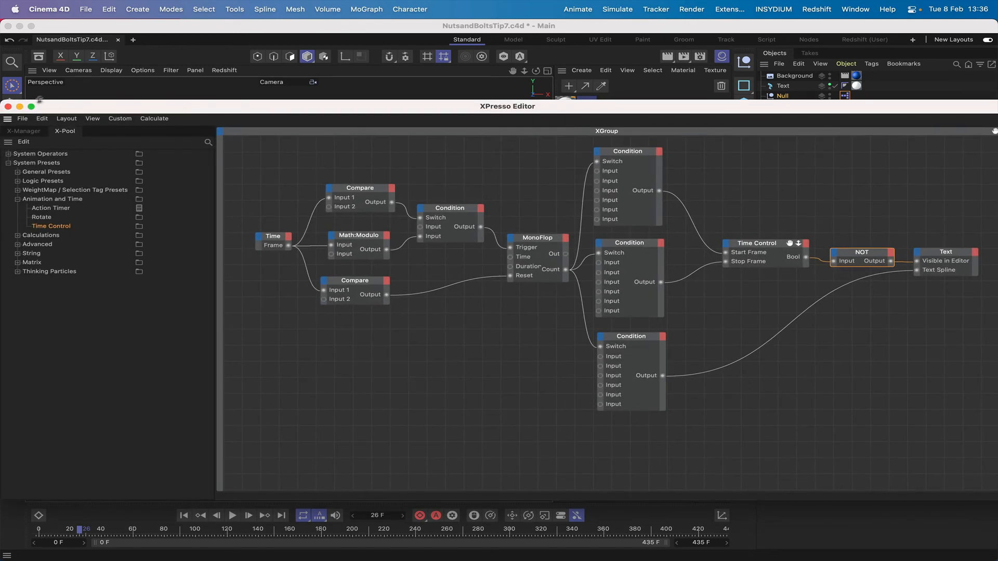
pyautogui.click(9, 107)
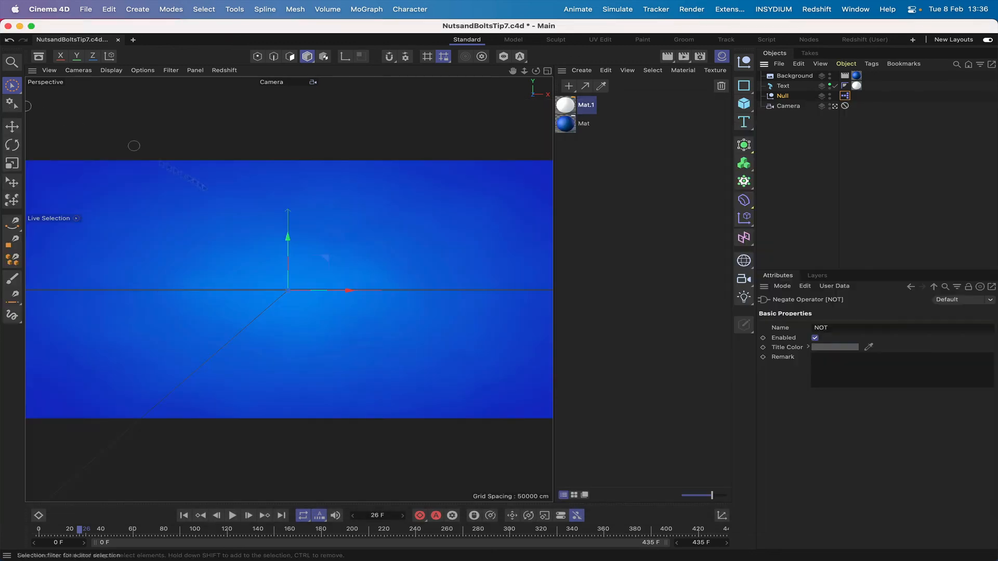
# Step: Hide the Material Manager to enlarge the viewport, and play the animation from frame 0 before stopping playback
pyautogui.click(722, 56)
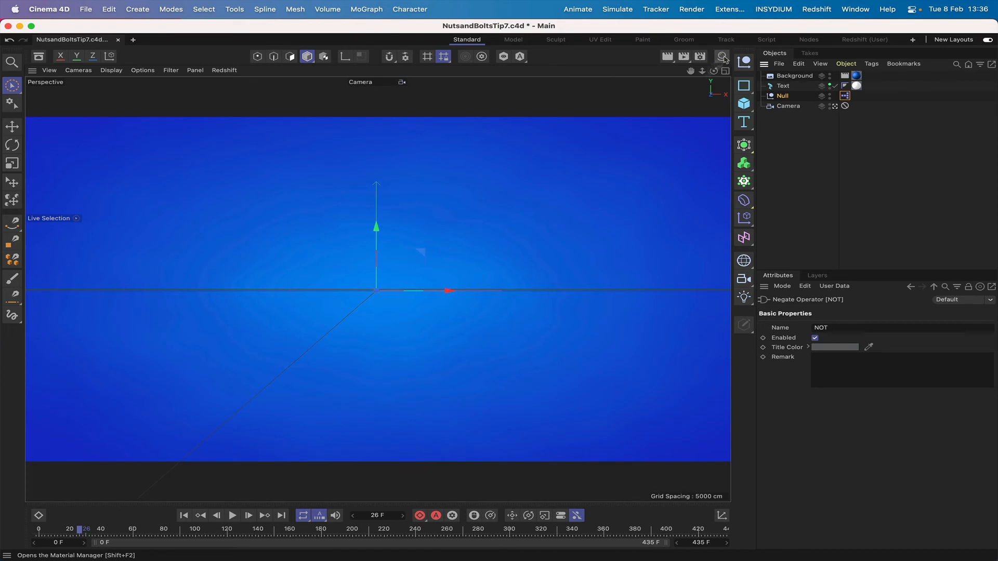
pyautogui.click(184, 516)
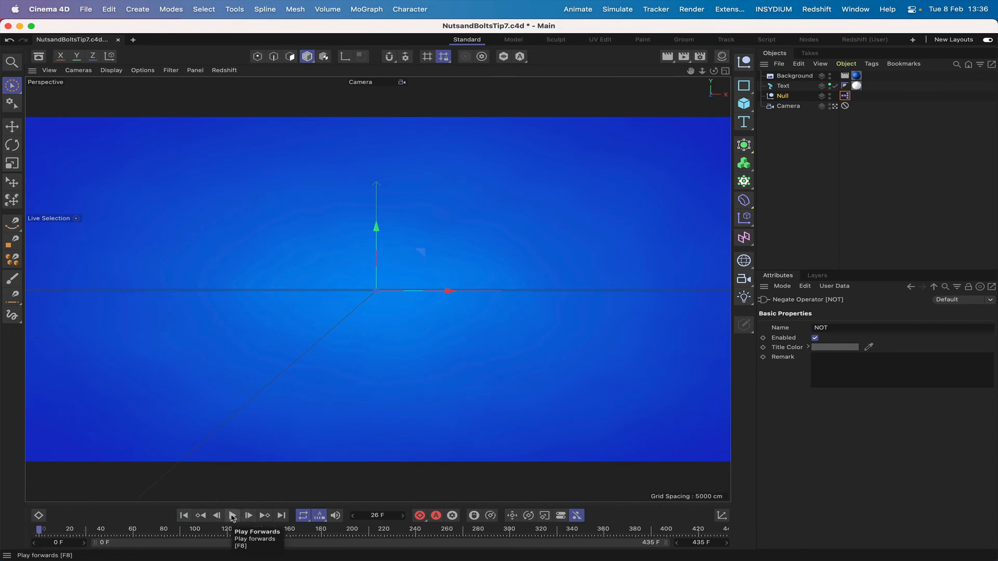
pyautogui.click(233, 516)
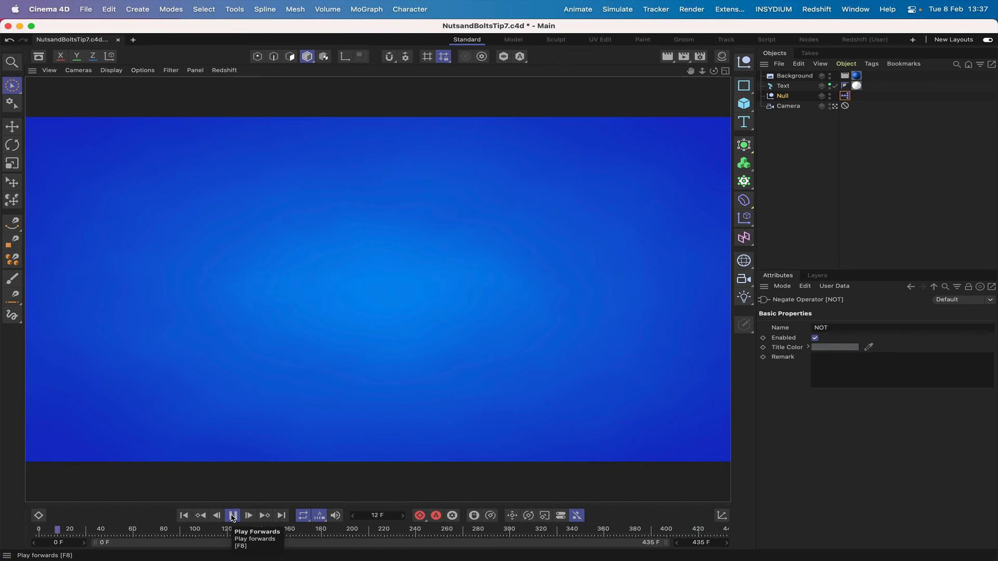
pyautogui.click(232, 515)
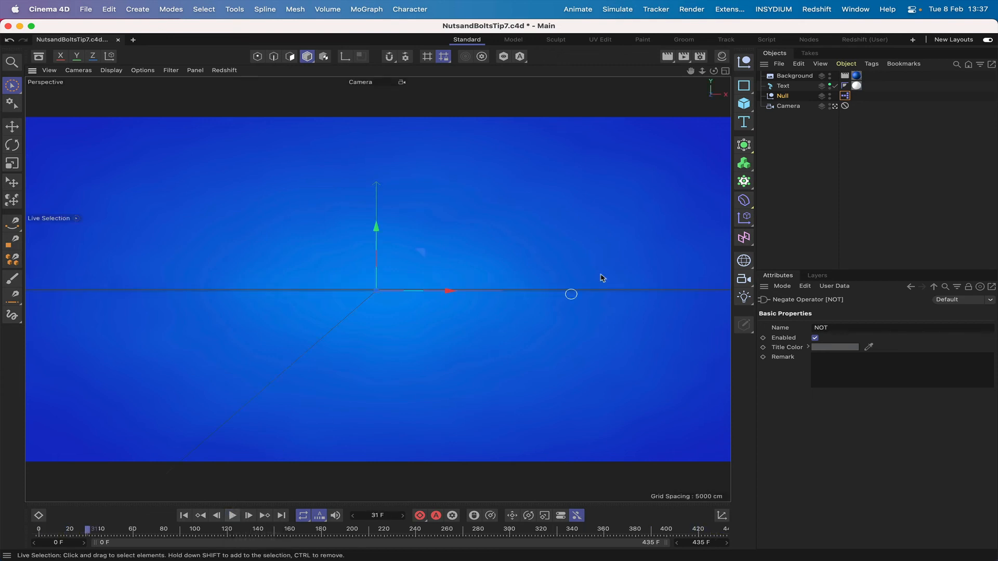
# Step: Reopen the Null's XPresso network and examine the Compare node feeding MonoFlop's Reset and the output ports MonoFlop offers
pyautogui.doubleClick(844, 95)
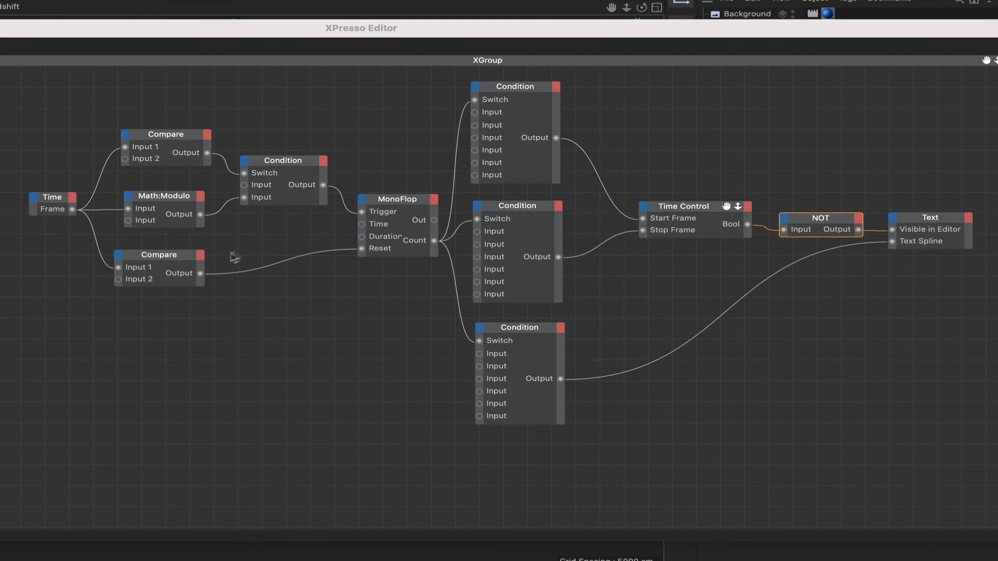
pyautogui.click(176, 260)
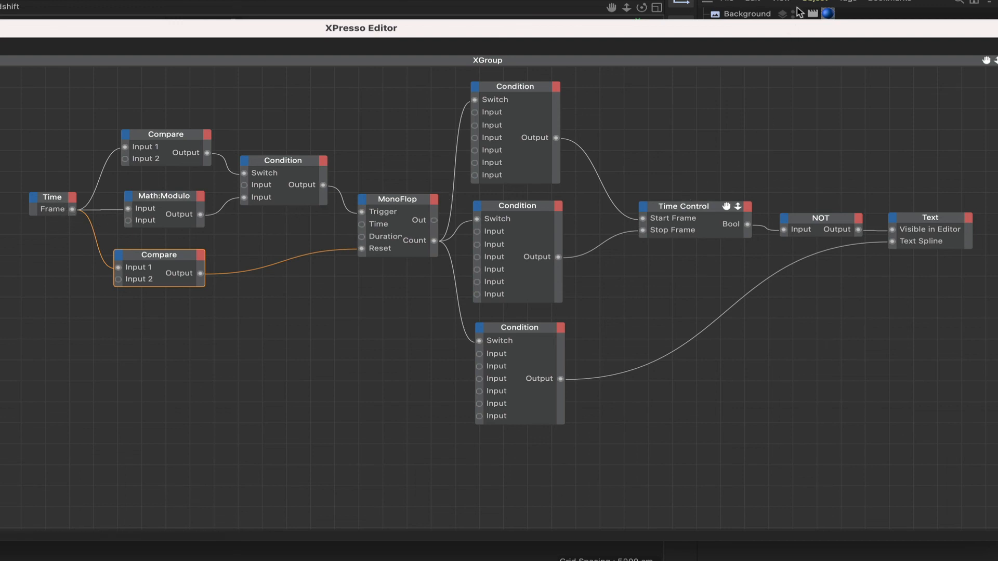
pyautogui.moveTo(804, 29); pyautogui.dragTo(644, 6)
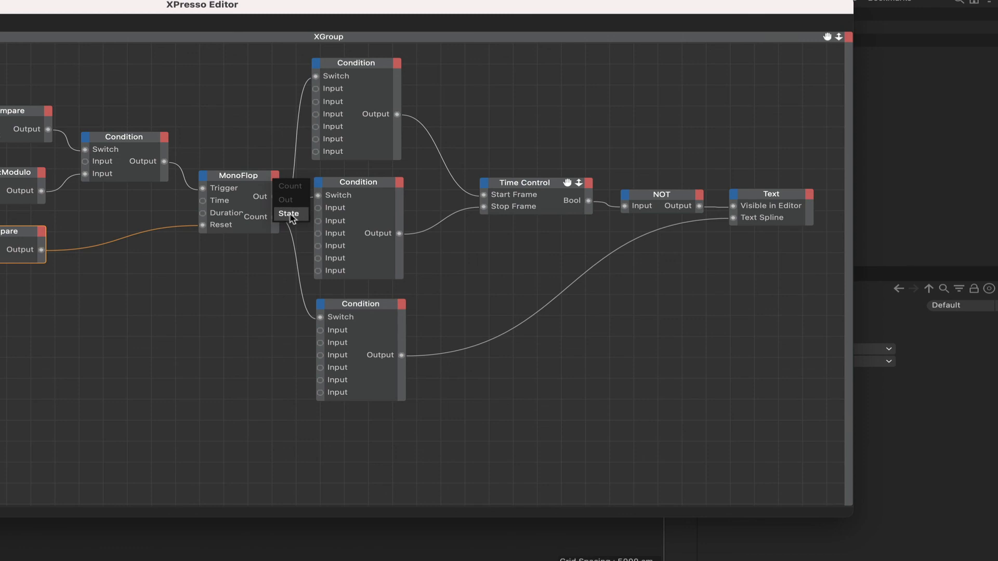
pyautogui.click(285, 200)
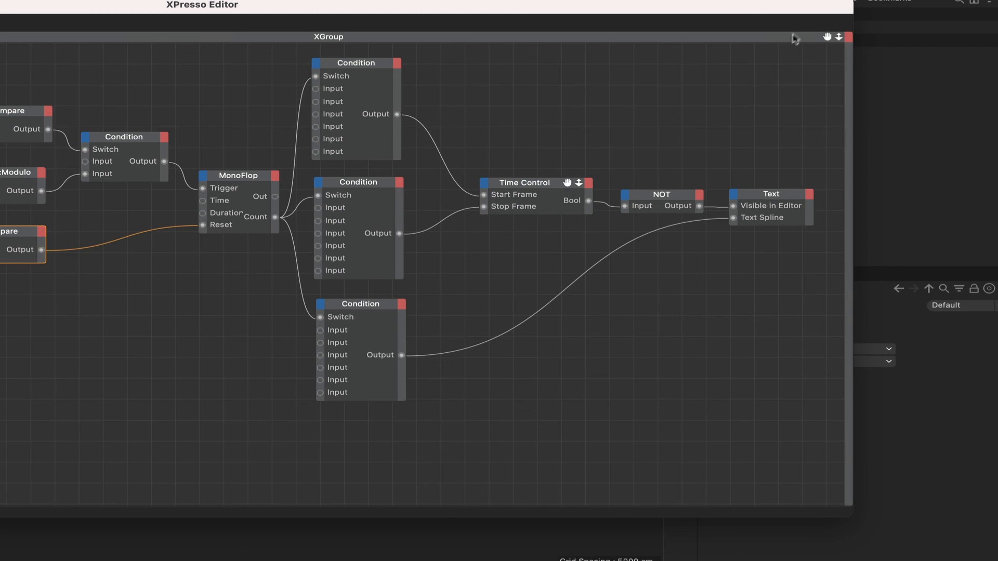
pyautogui.moveTo(827, 37); pyautogui.dragTo(825, 41)
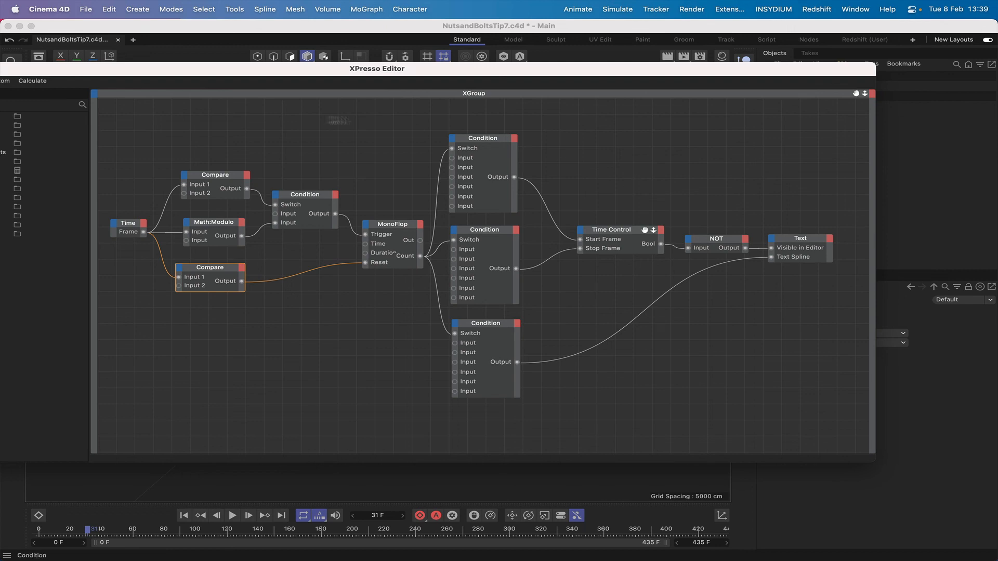
# Step: Close the XPresso Editor and play the animation in the viewport to check the timed text
pyautogui.moveTo(200, 68); pyautogui.dragTo(514, 85)
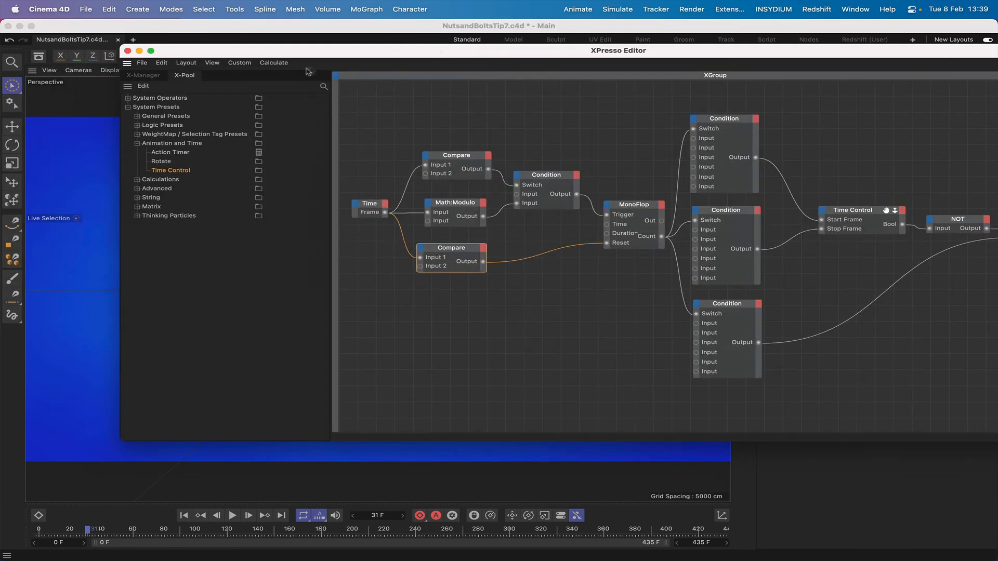
pyautogui.click(264, 405)
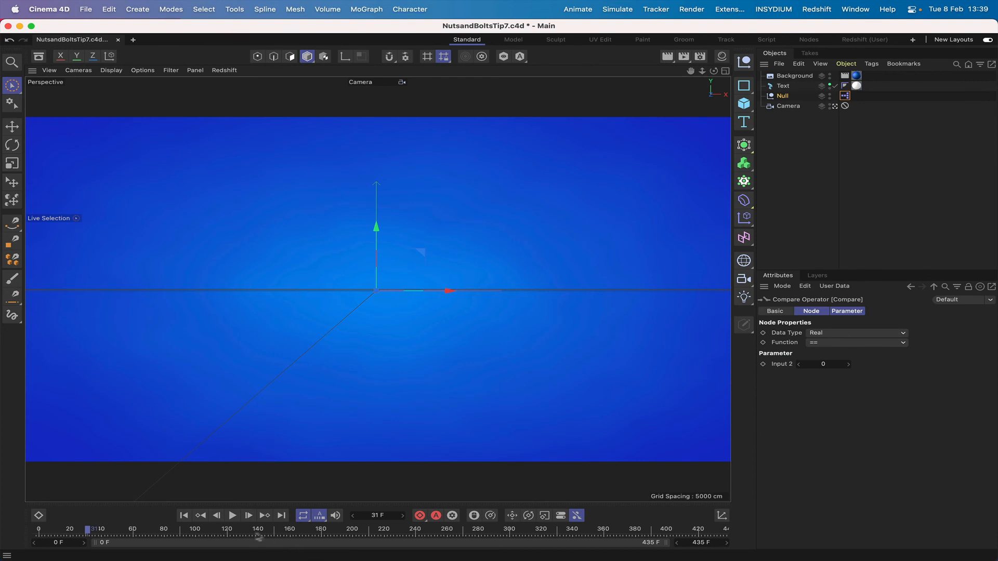
pyautogui.click(233, 516)
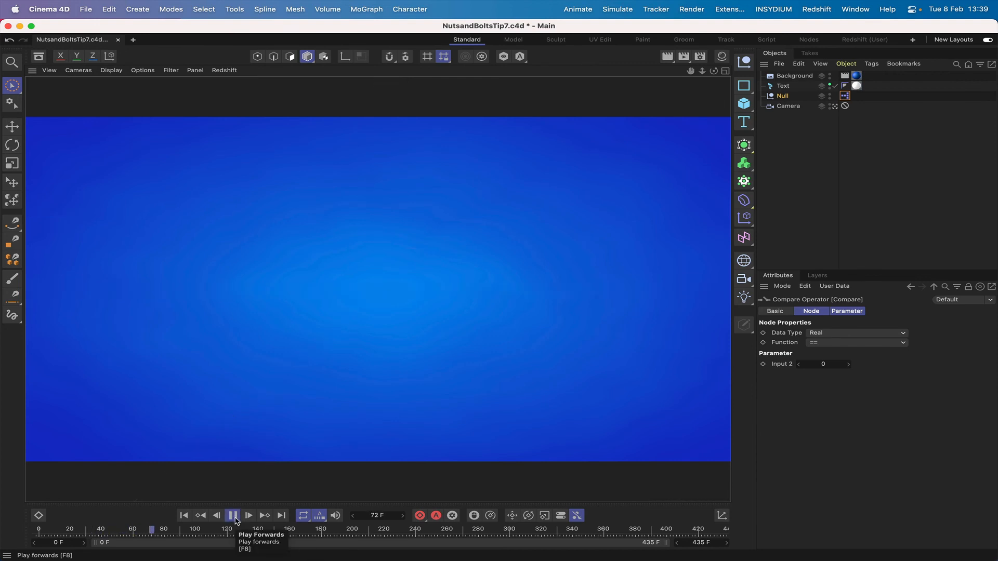